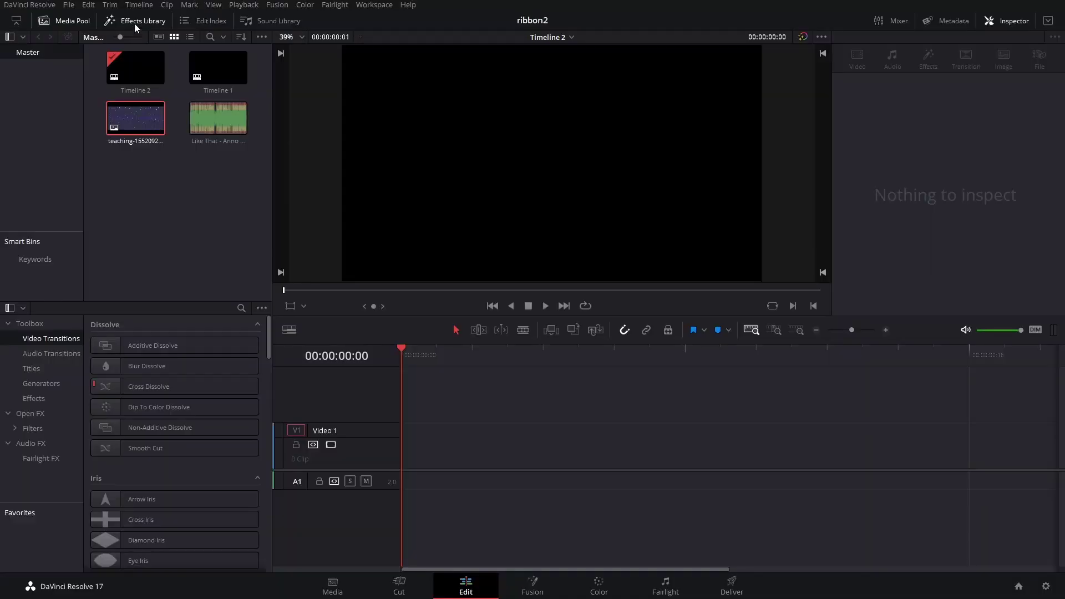
Drag a Fusion Composition from the Effects Library onto Video 1 and extend its right edge.
left_click(33, 399)
left_click_drag(165, 365, 451, 454)
left_click_drag(1056, 444, 730, 440)
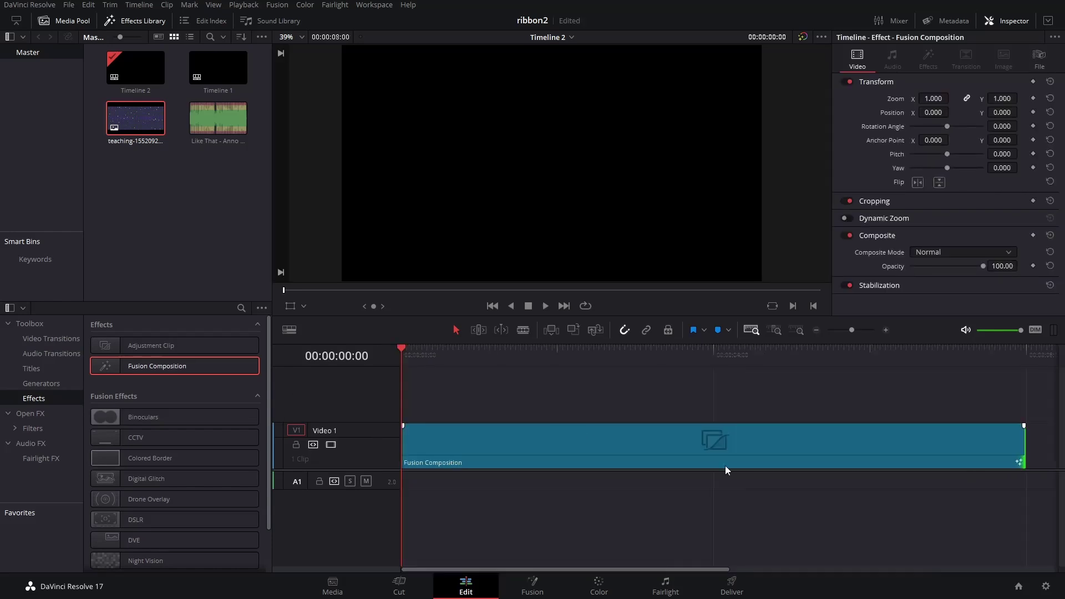
On the Fusion page, add Renderer3D, Merge3D and Camera3D nodes to the comp.
left_click(530, 585)
left_click_drag(959, 293, 574, 438)
left_click_drag(854, 288, 380, 439)
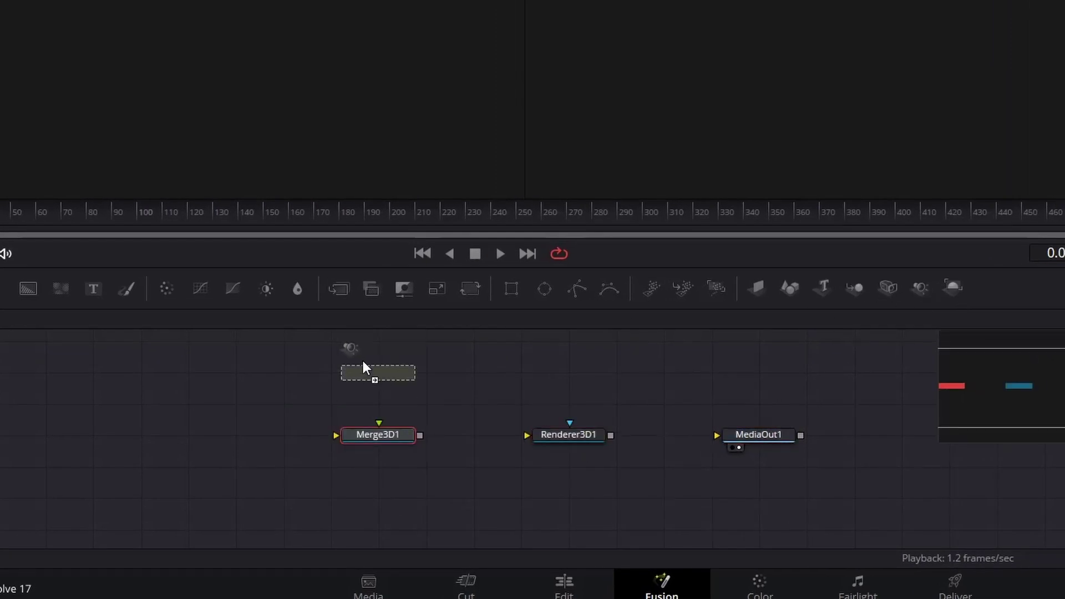
left_click_drag(918, 290, 391, 362)
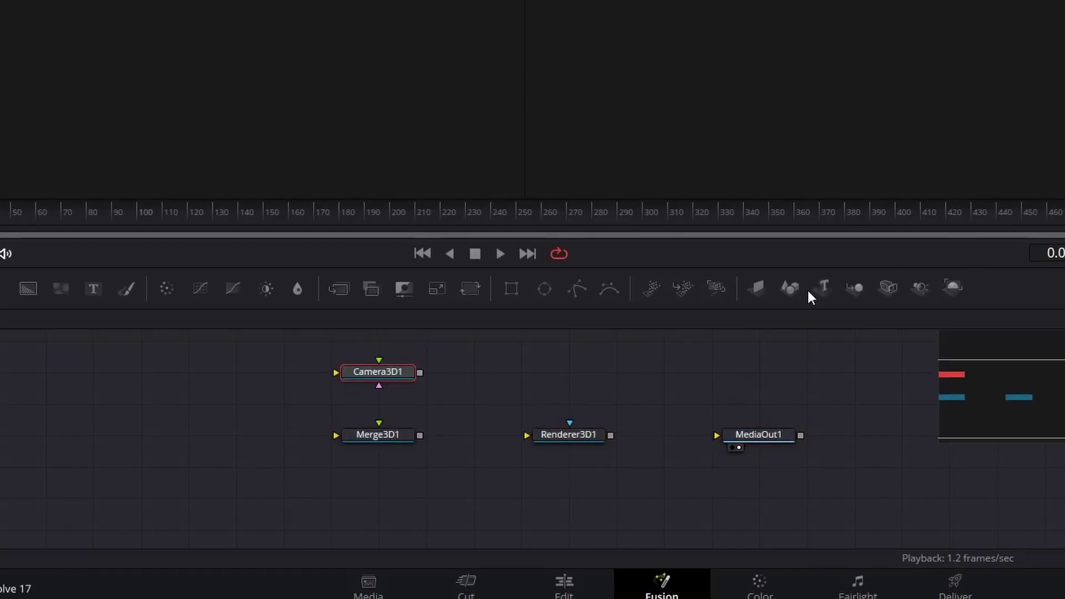
Add a Ribbon 3D node and wire Ribbon3D1 and Camera3D1 through Merge3D1 and Renderer3D1 to MediaOut1.
left_click(252, 391)
key("shift+space")
type("ribb")
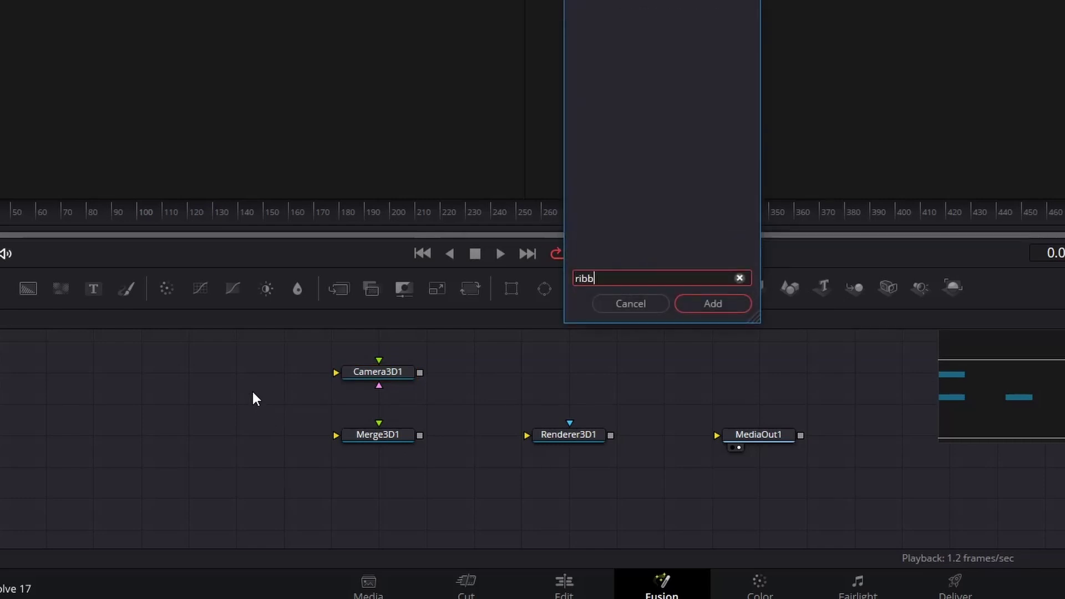
key("Return")
left_click_drag(280, 408, 737, 441)
left_click_drag(420, 372, 385, 437)
Set Renderer3D1's Renderer Type to OpenGL Renderer.
left_click(572, 436)
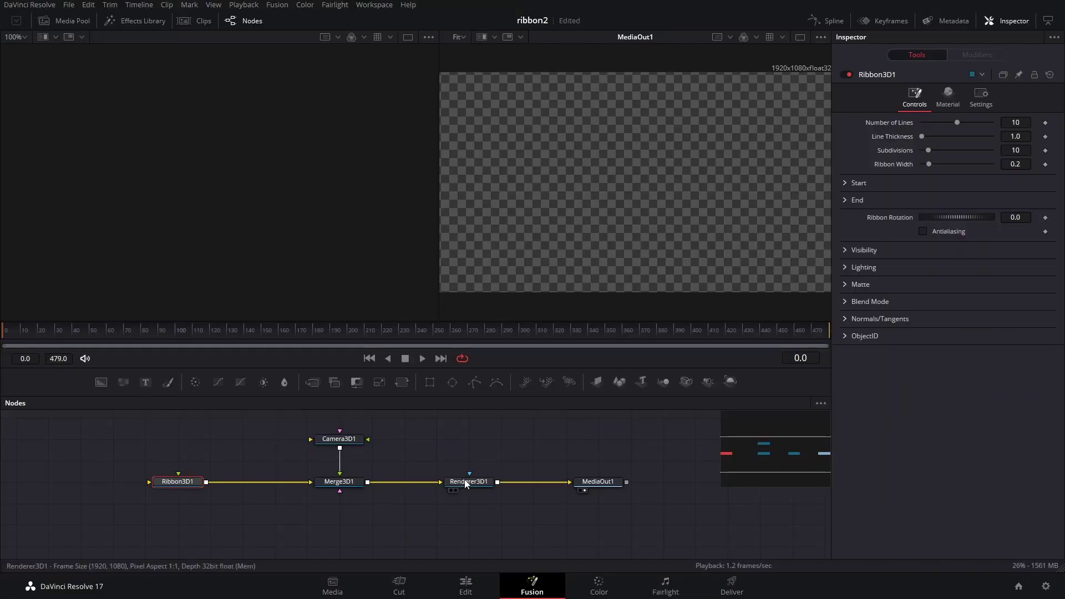
left_click(571, 434)
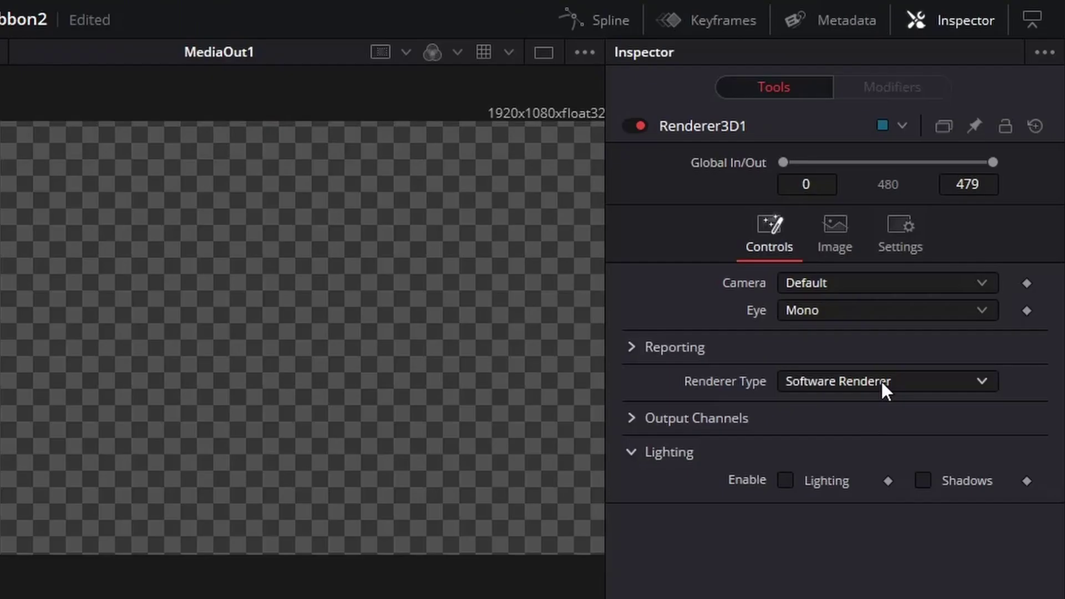
left_click(882, 383)
left_click(846, 410)
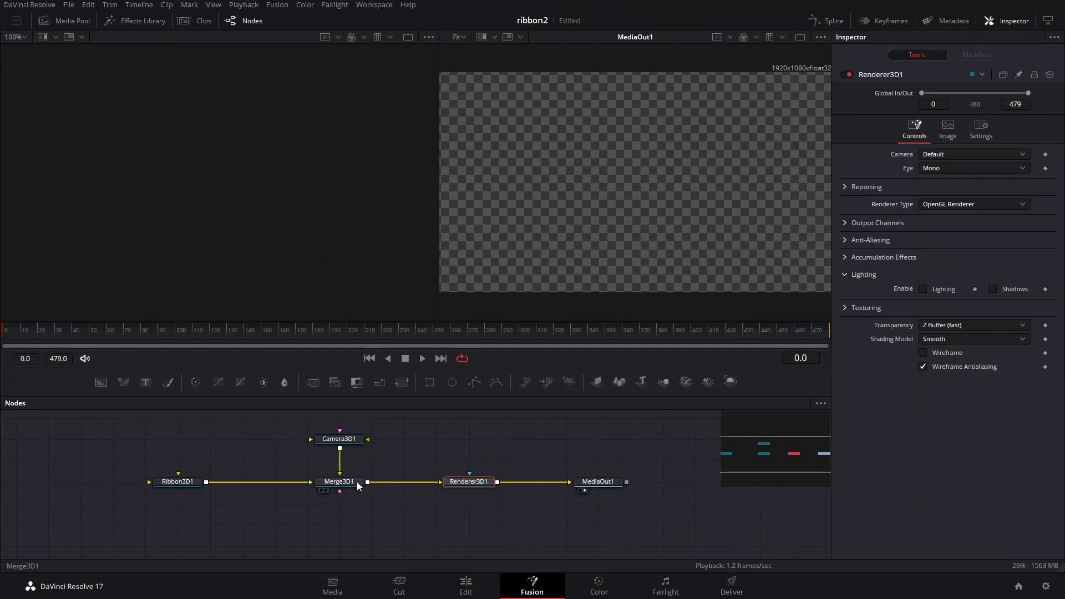
View Merge3D1 in the left viewer and give Ribbon3D1 120 lines, thickness 10, width 0.4.
left_click_drag(358, 485, 221, 224)
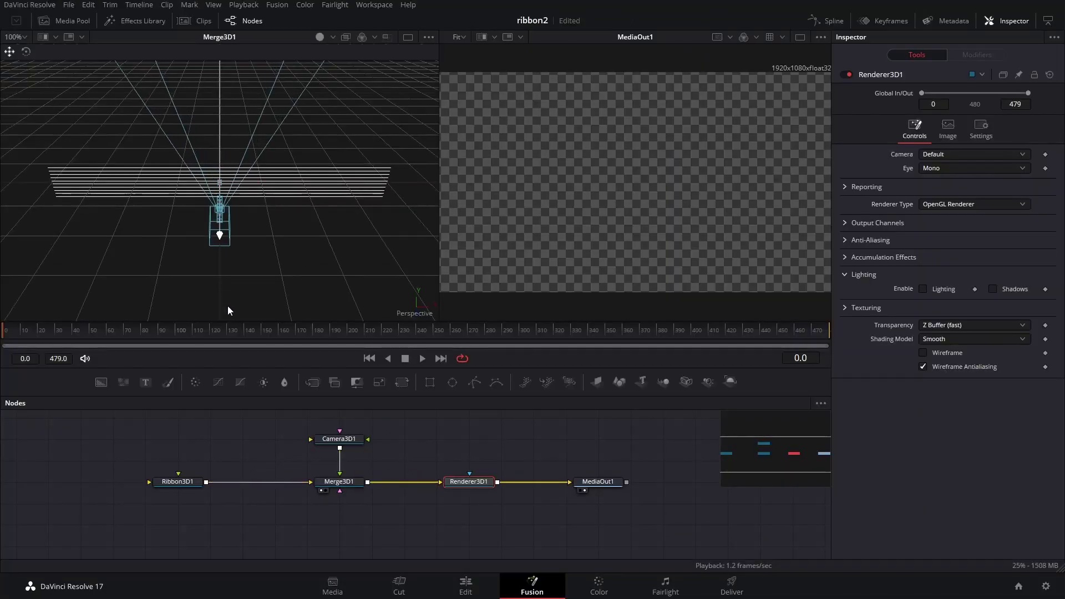
left_click(178, 481)
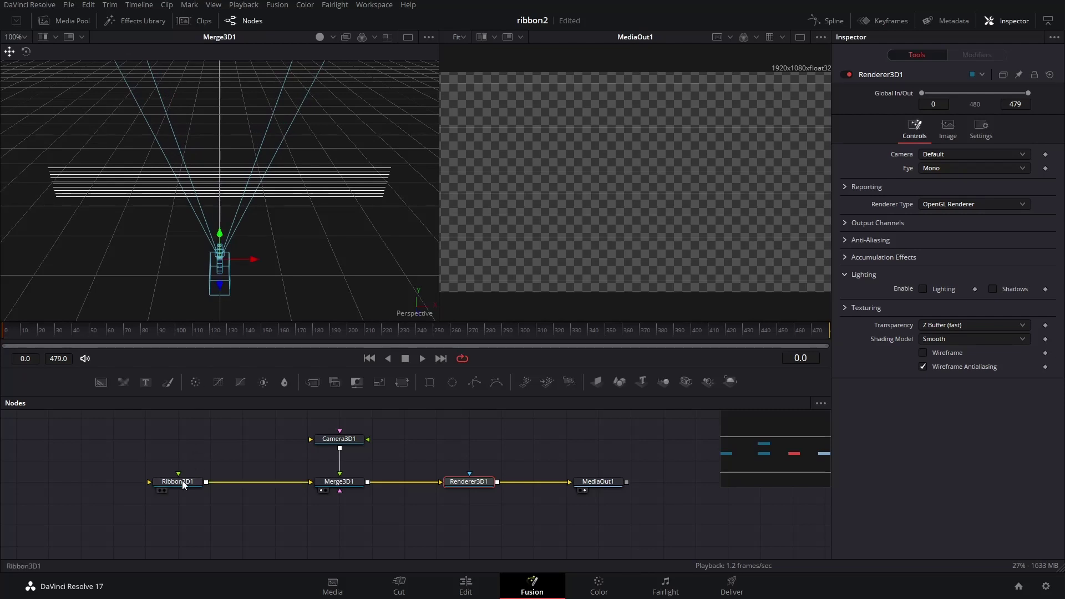
left_click(1015, 123)
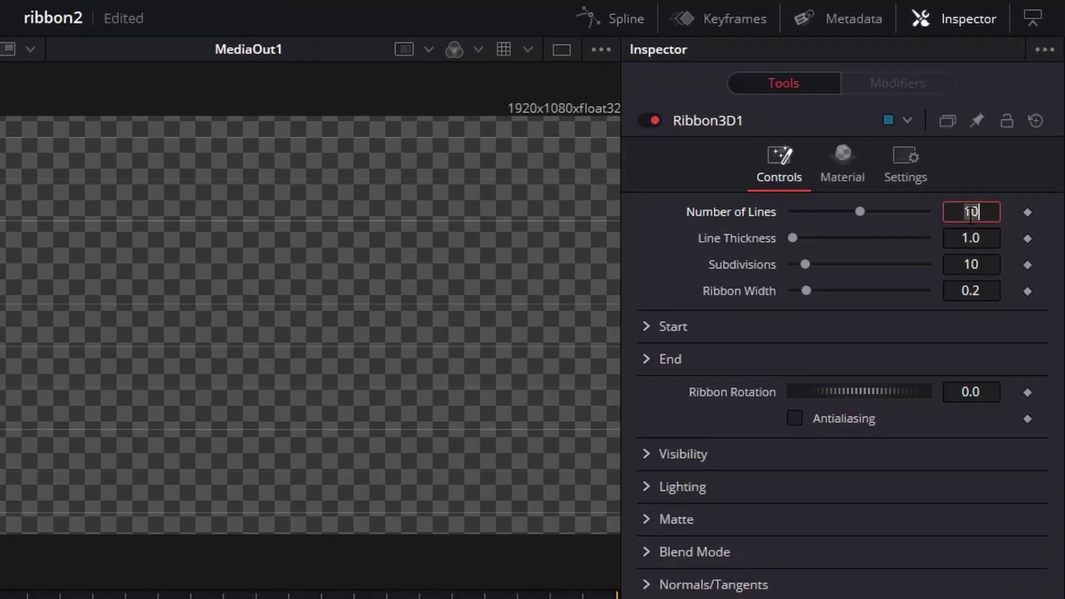
type("120")
key("Tab")
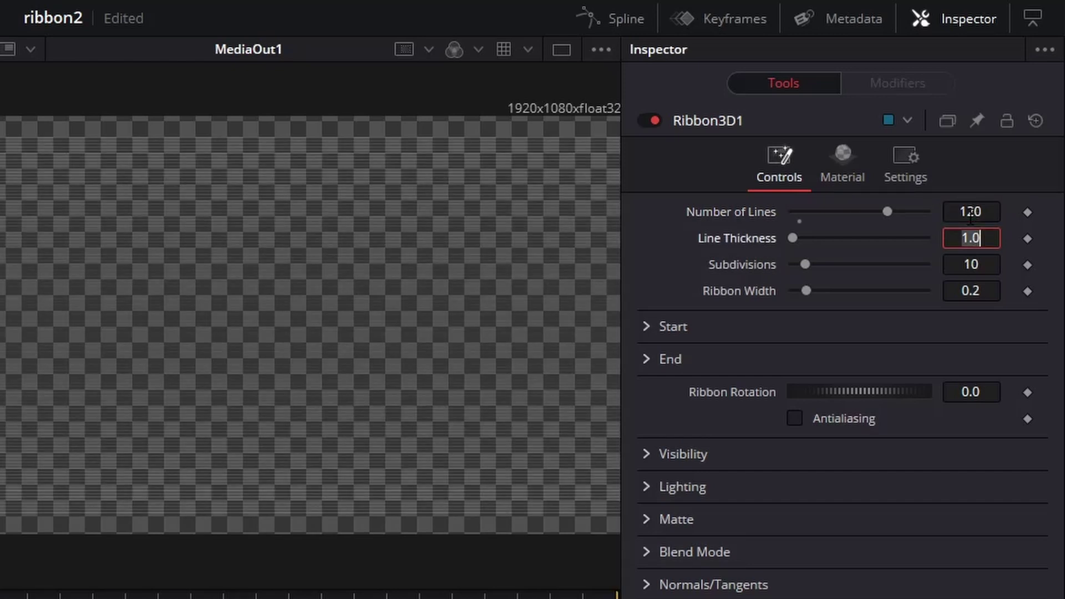
type("10")
key("Return")
left_click(977, 292)
type("0.4")
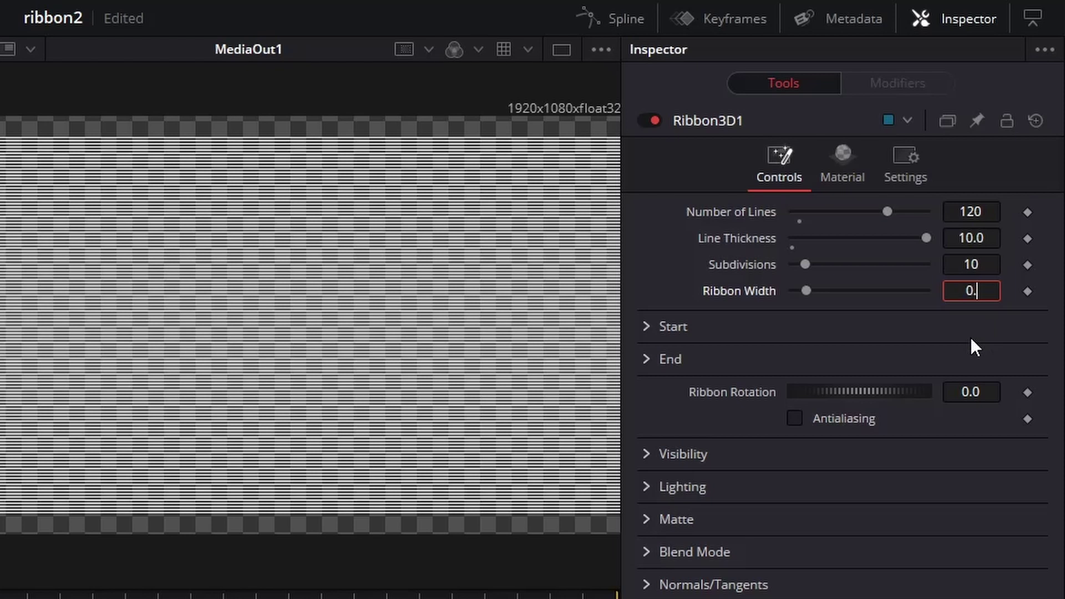
key("Tab")
Set the ribbon's Start X to -0.5 and End X to 0.5.
left_click(647, 326)
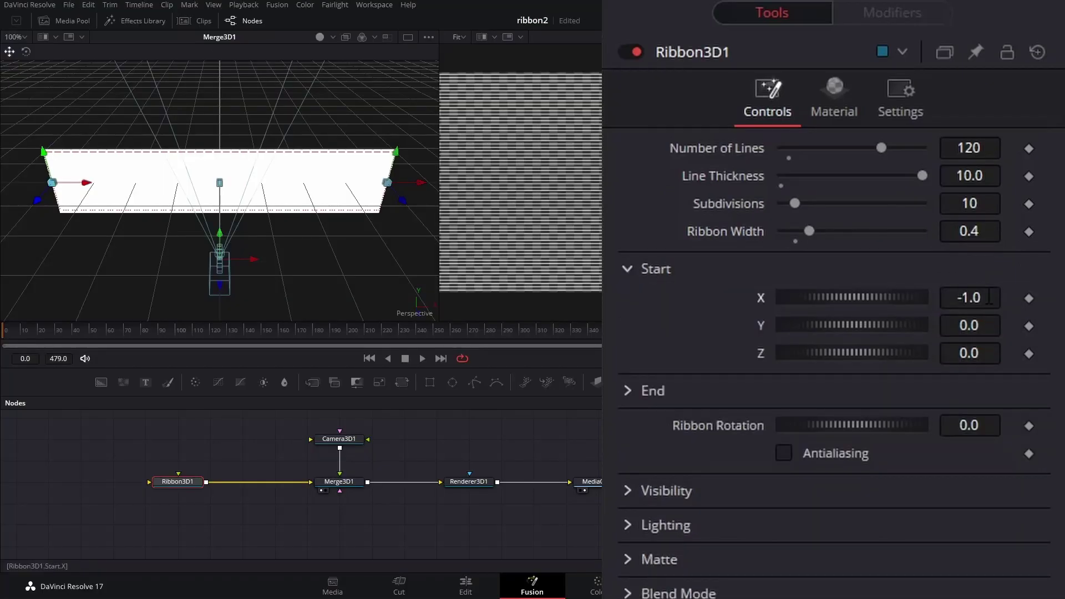
left_click(989, 297)
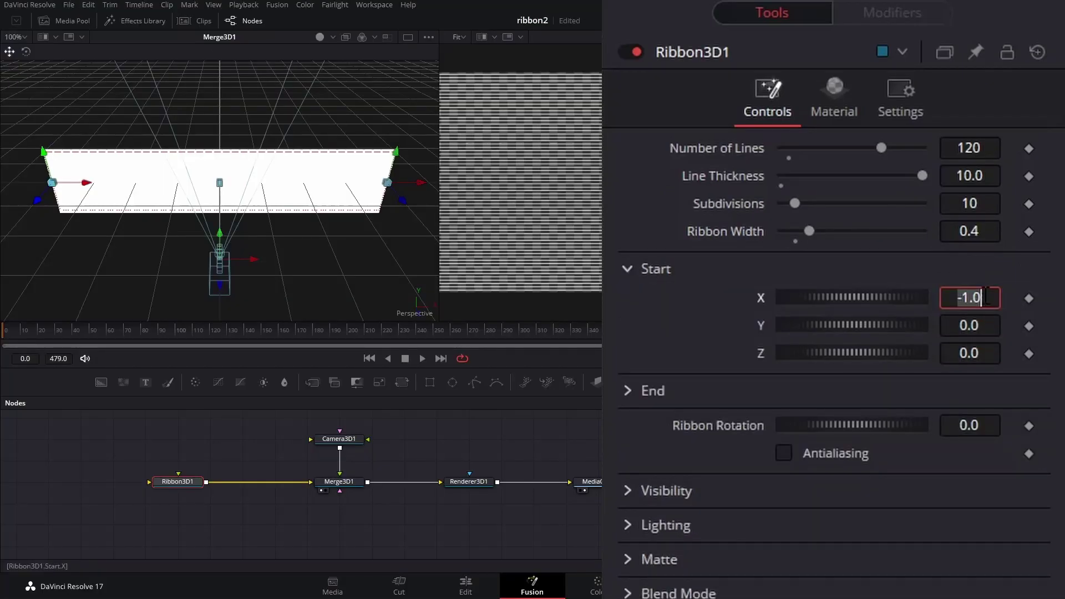
type("-0.5")
key("Return")
left_click(832, 391)
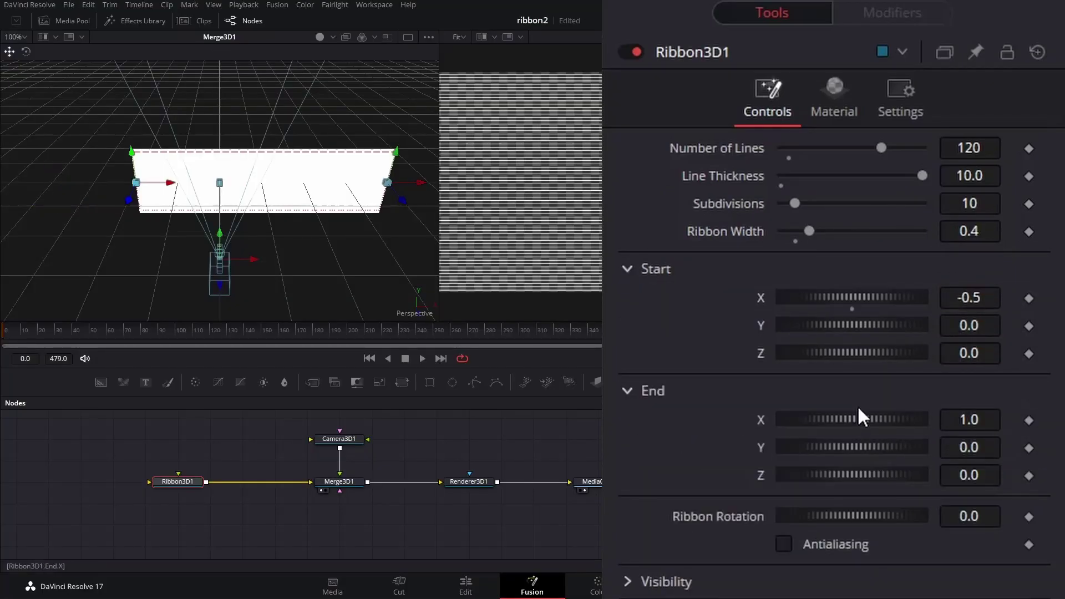
left_click(970, 419)
type("0.5")
key("Return")
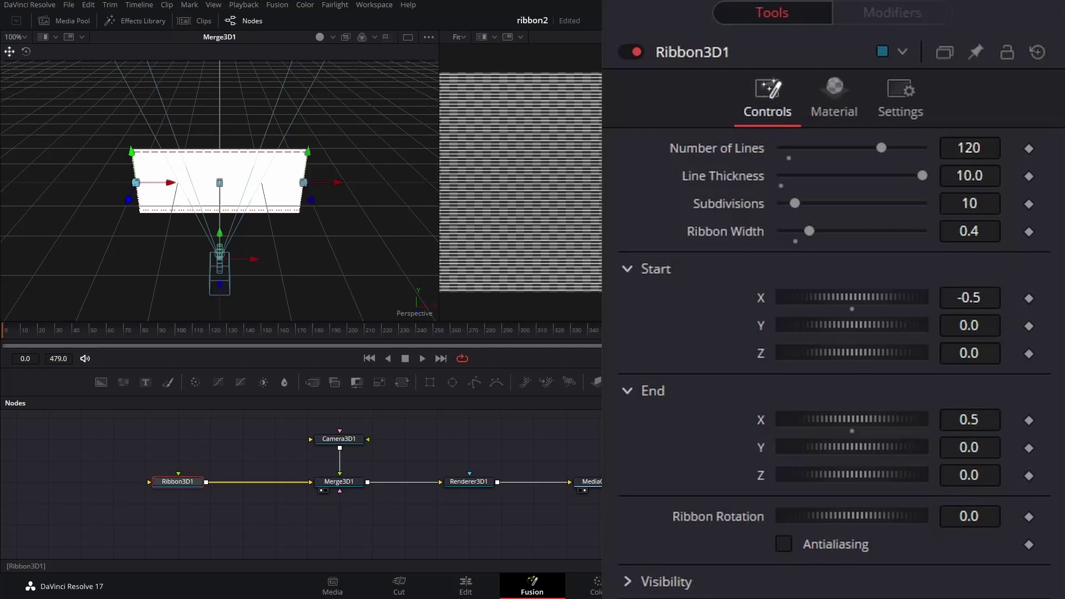
Pull the 3D view's camera back to shrink the ribbon and move Ribbon3D1 further left.
left_click_drag(251, 249, 362, 223)
left_click_drag(417, 230, 686, 323)
left_click_drag(382, 460, 466, 502)
left_click_drag(281, 526, 218, 526)
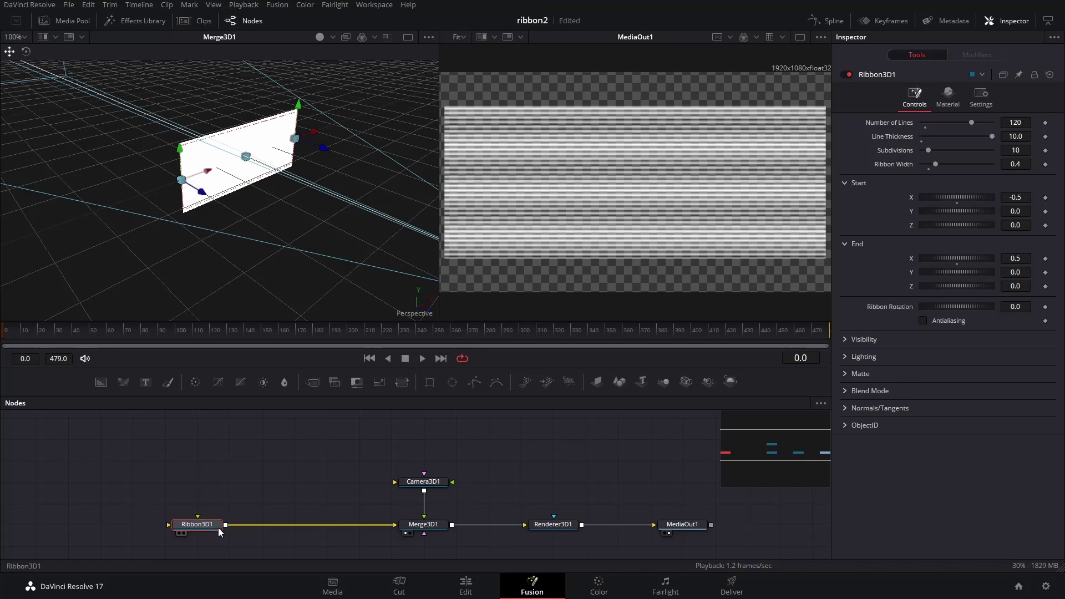
Insert a Displace 3D node between Ribbon3D1 and Merge3D1.
key("shift+space")
type("ribb")
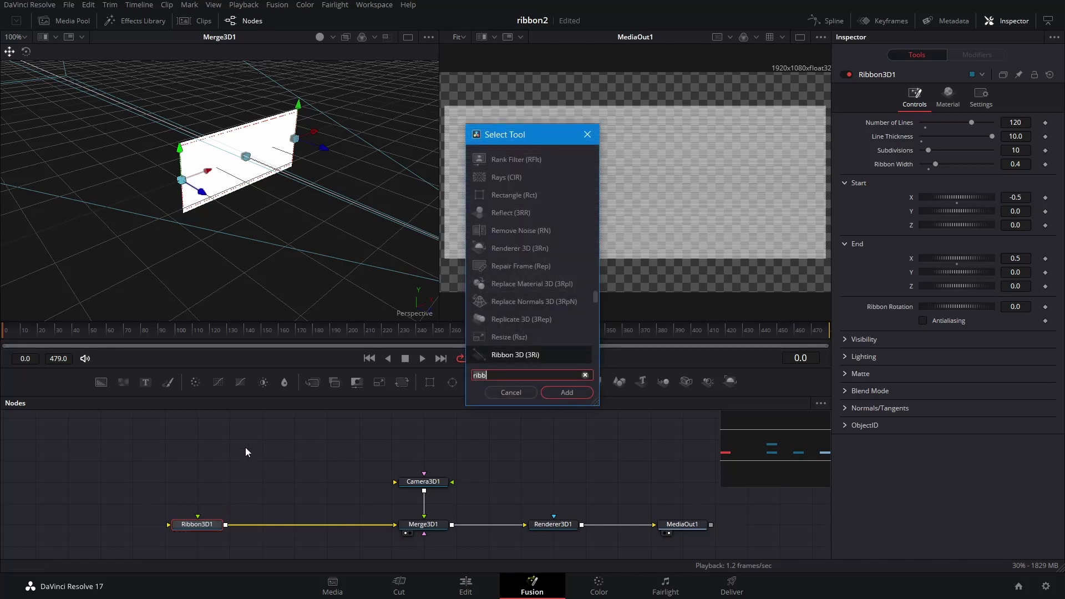
key("BackSpace")
key("BackSpace")
key("BackSpace")
key("BackSpace")
type("disp")
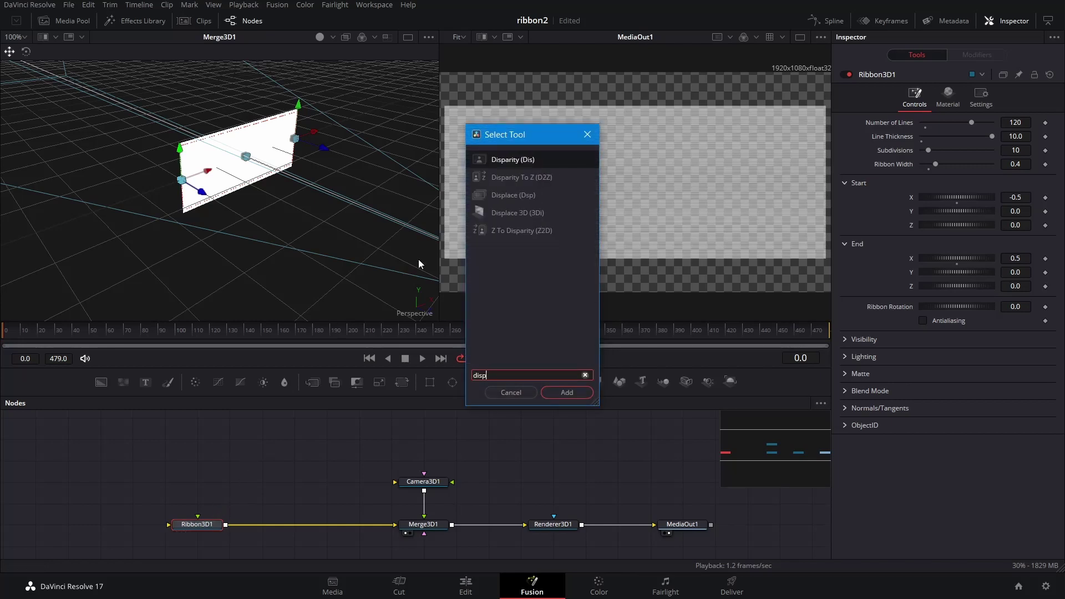
type("lace 3d")
left_click(567, 392)
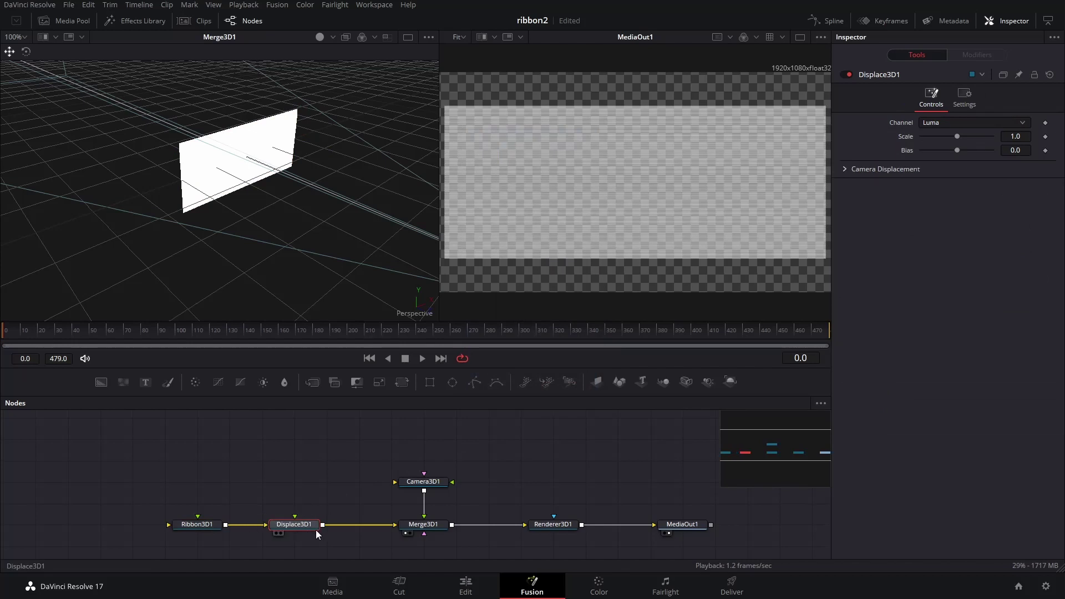
Feed a Text node reading 'Ribbon 3D' into Displace3D1.
left_click_drag(143, 385, 295, 522)
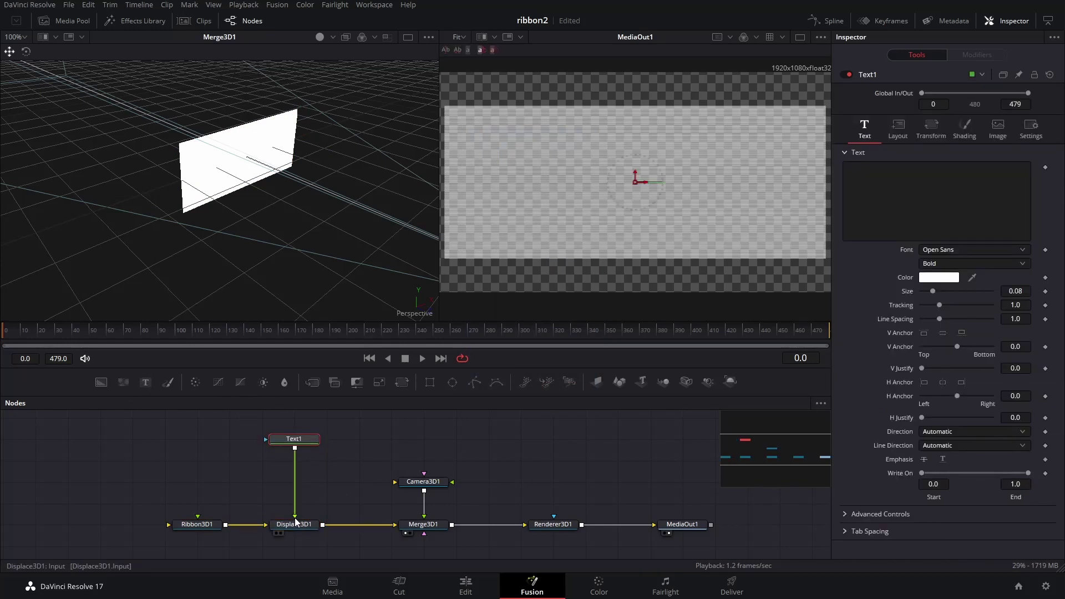
left_click(908, 197)
type("R")
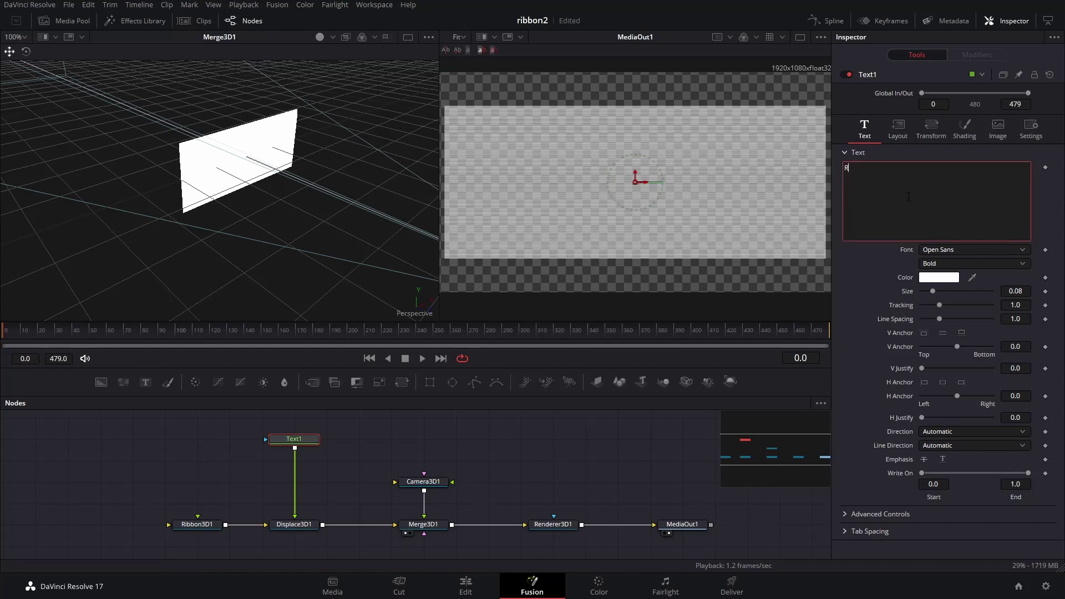
type("ibbon 3")
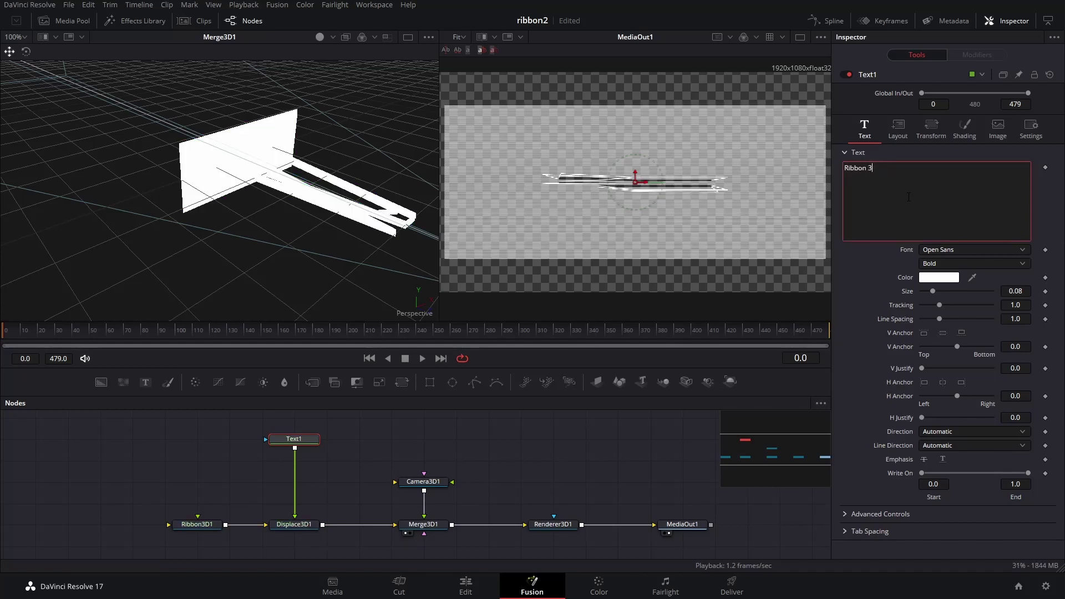
type("D")
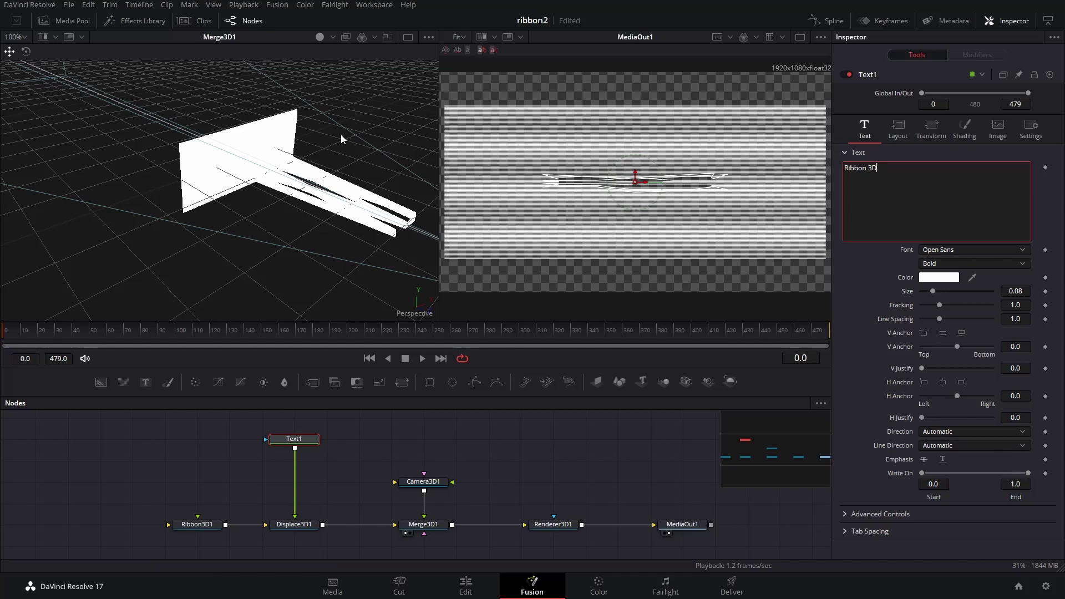
left_click_drag(327, 224, 251, 223)
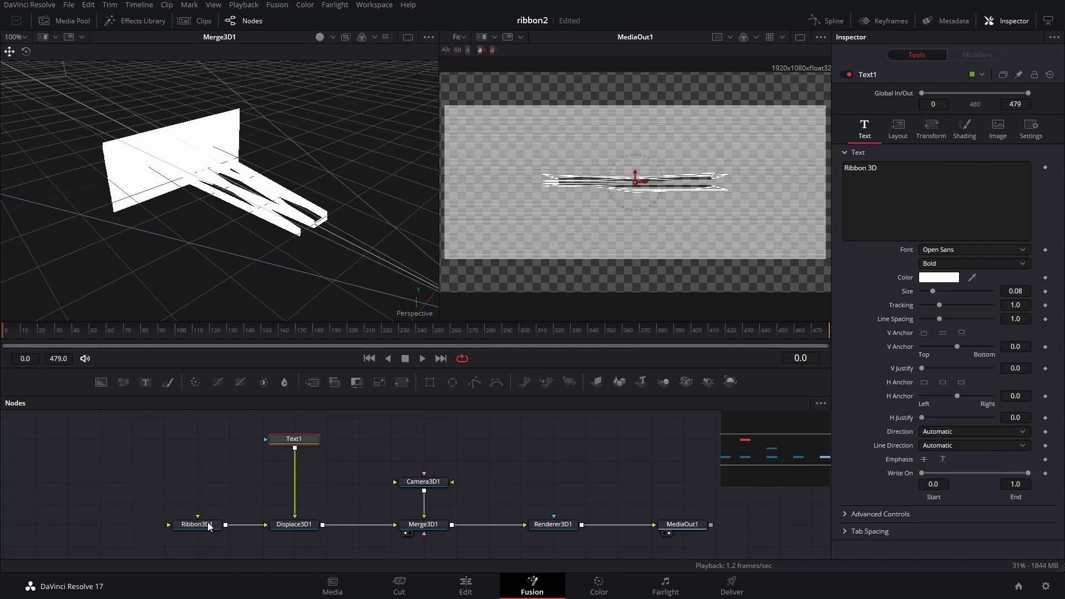
Set Displace3D1's Channel to RGB with a Scale of 0.005.
left_click(294, 524)
left_click(954, 121)
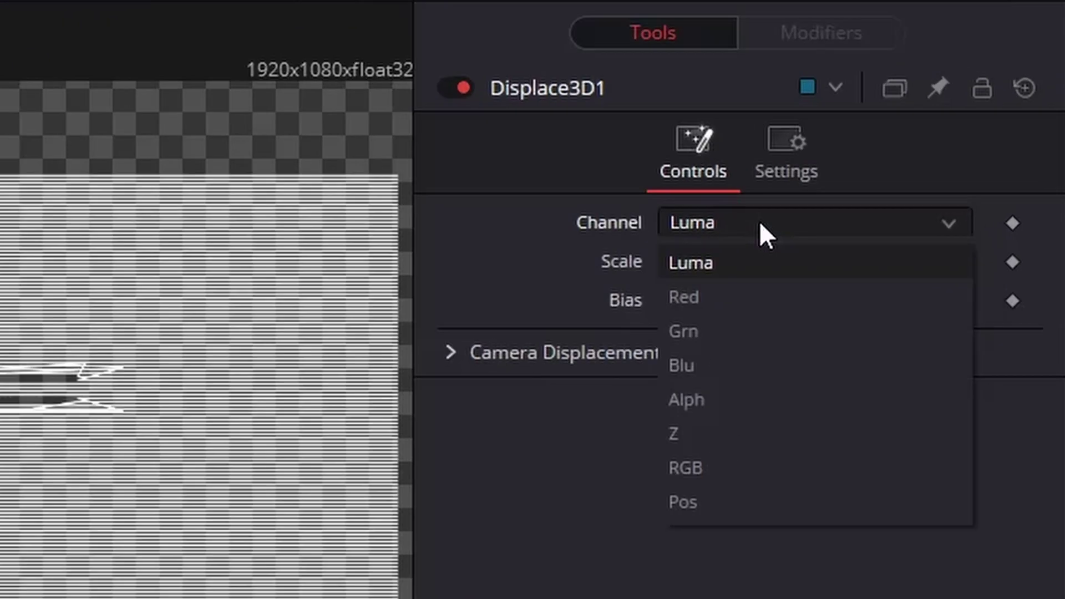
left_click(693, 468)
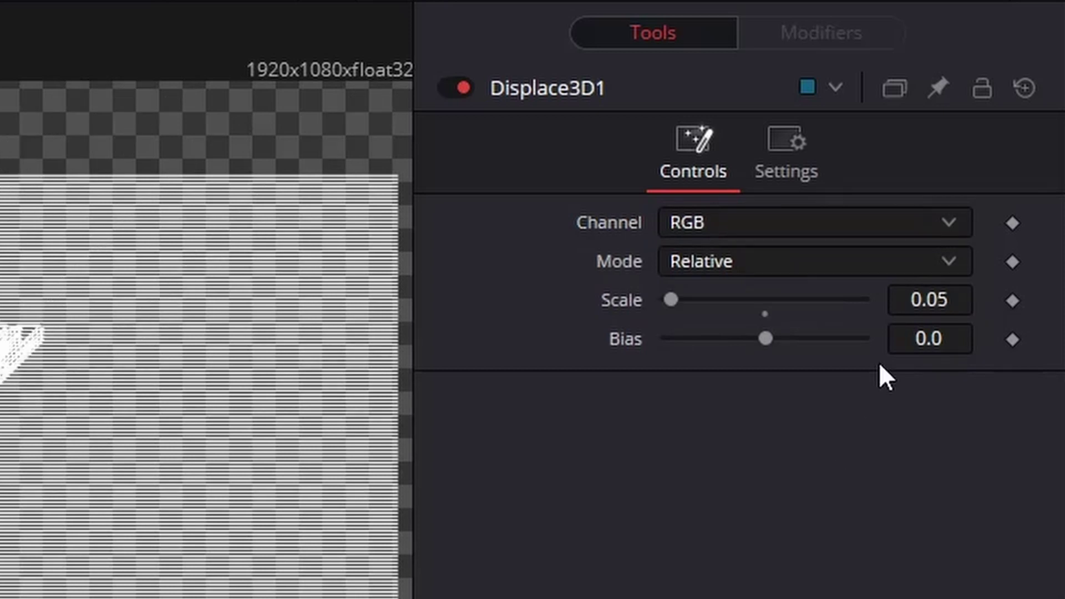
left_click(939, 299)
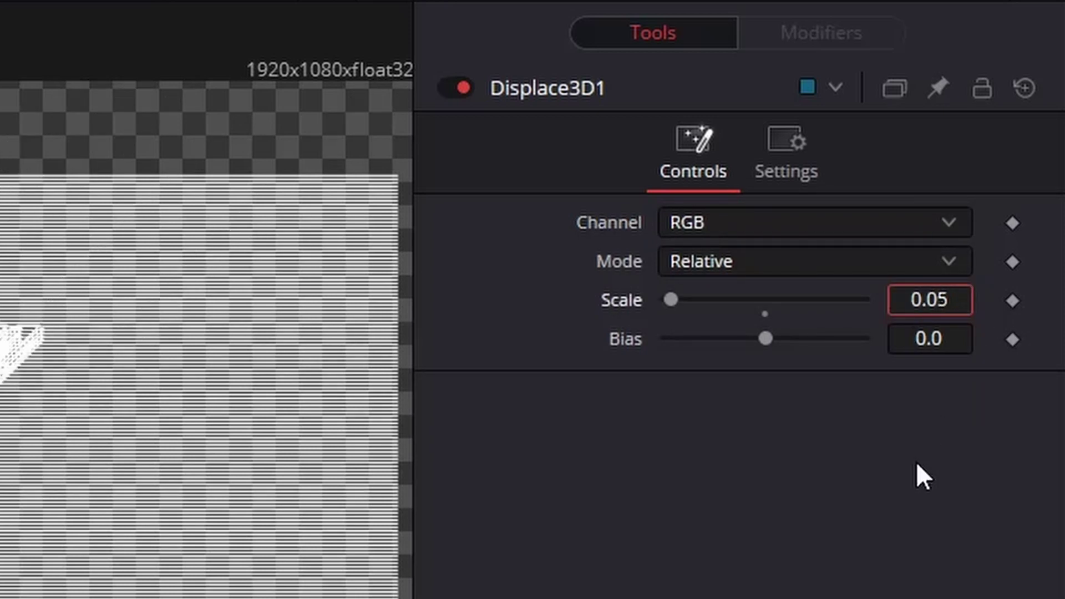
type("0")
key("Return")
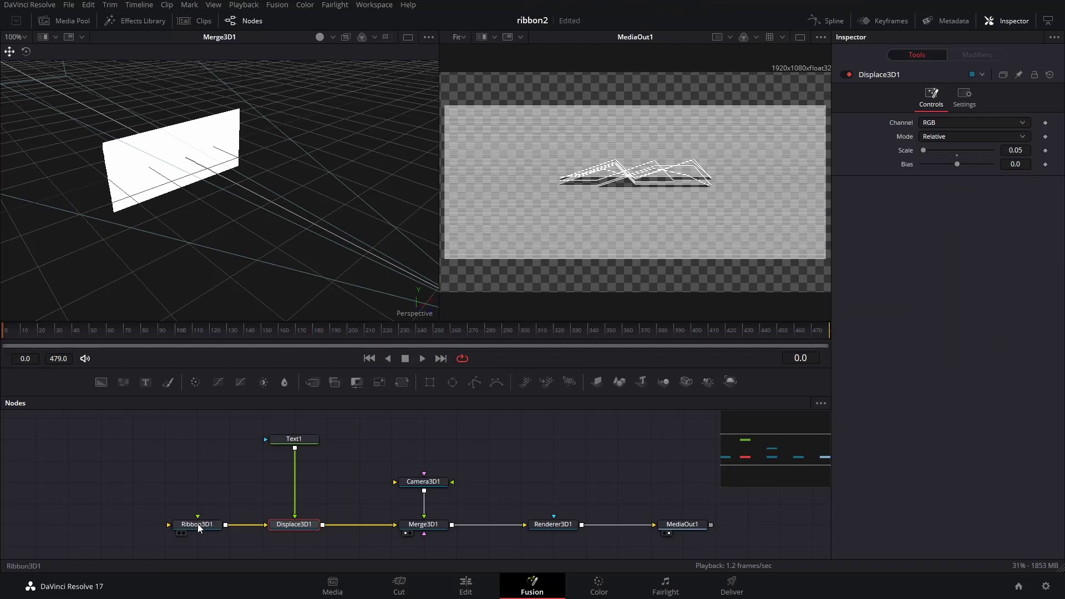
Raise Ribbon3D1's Subdivisions to 300.
left_click(199, 527)
left_click(1026, 150)
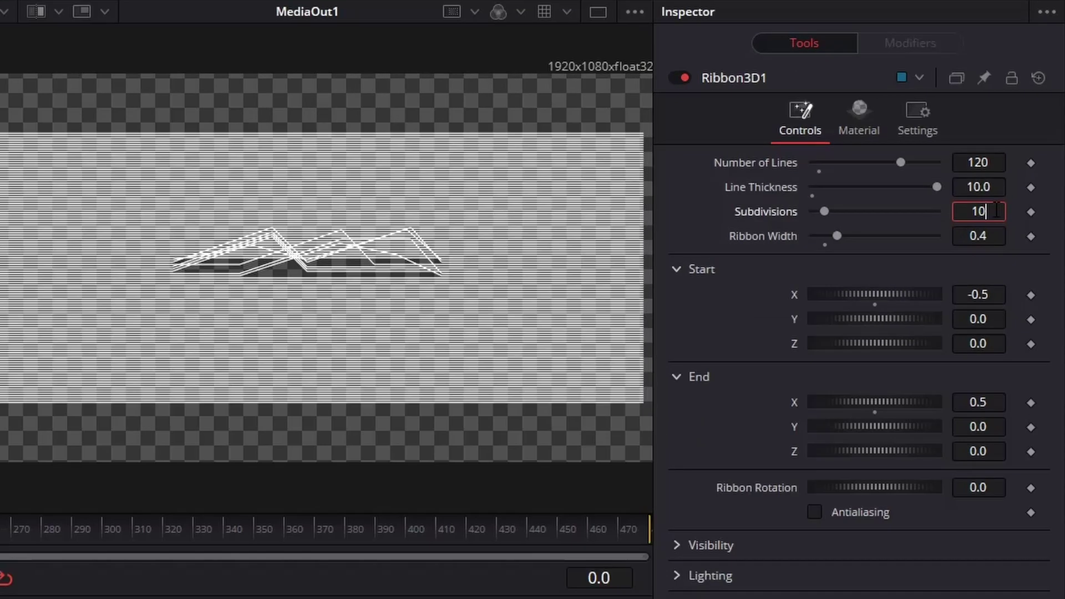
key("BackSpace")
key("BackSpace")
type("3")
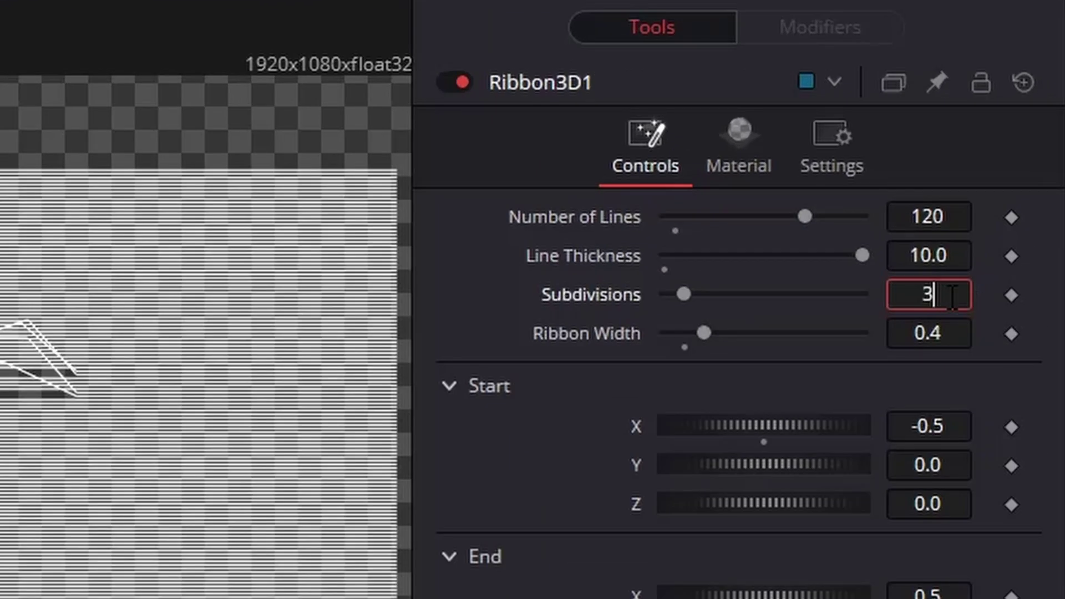
type("00")
key("Return")
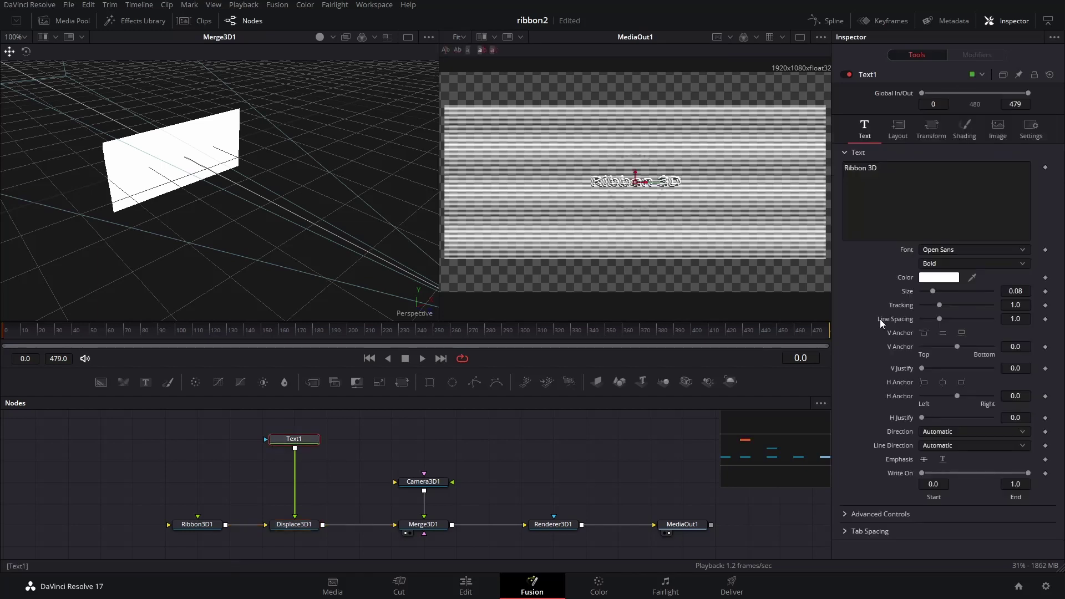
Set Text1's font to a Astro Space with Size 0.15.
left_click(983, 250)
left_click(1024, 263)
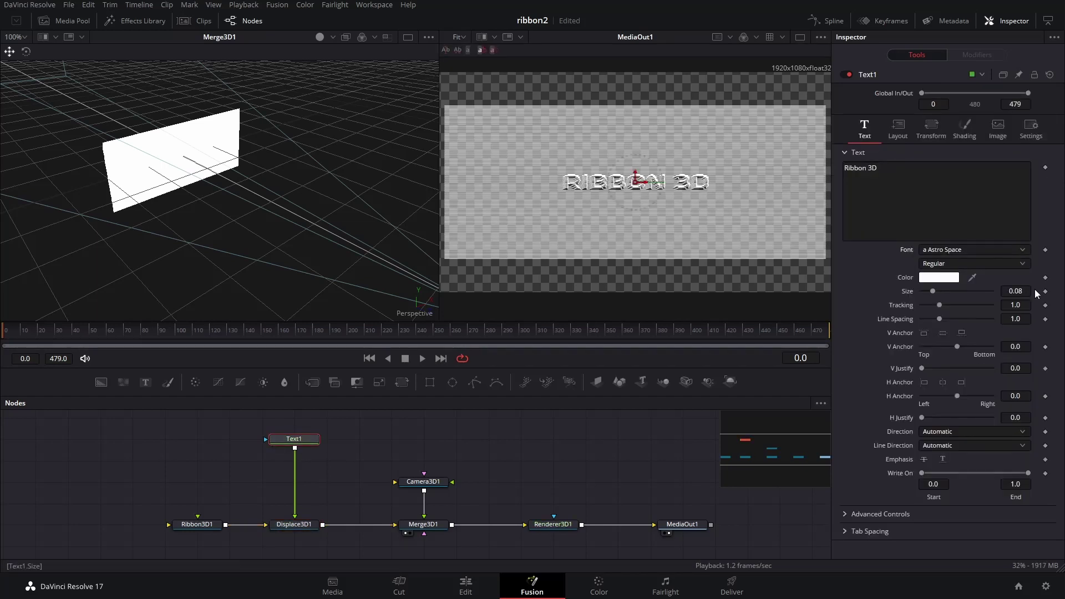
type("0.15")
key("Tab")
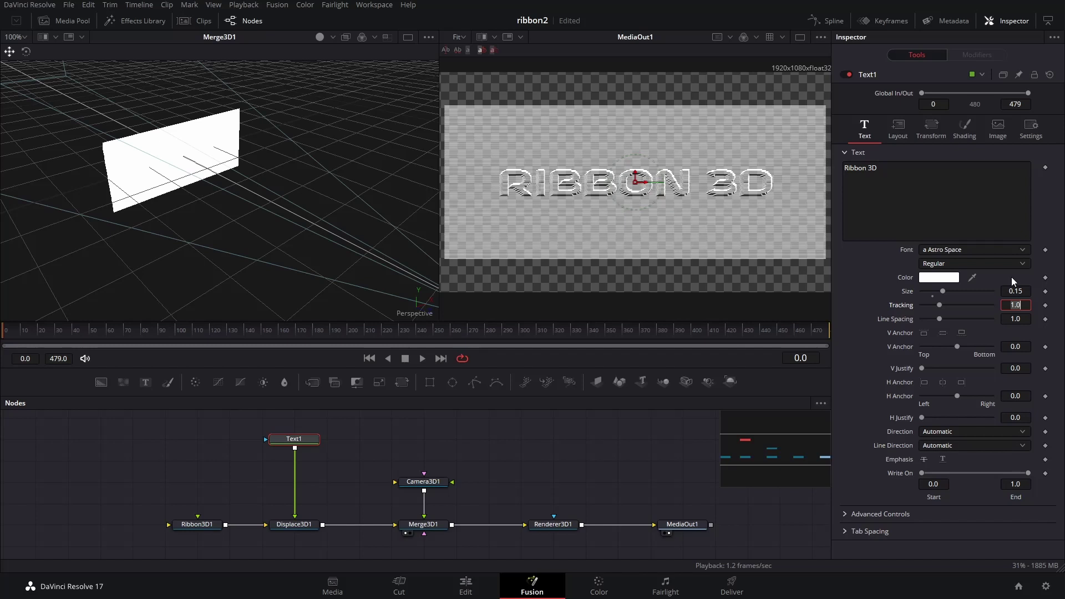
Insert a Blur node between Text1 and Displace3D1 with Blur Size 2.0.
key("shift+space")
type("blur")
key("Return")
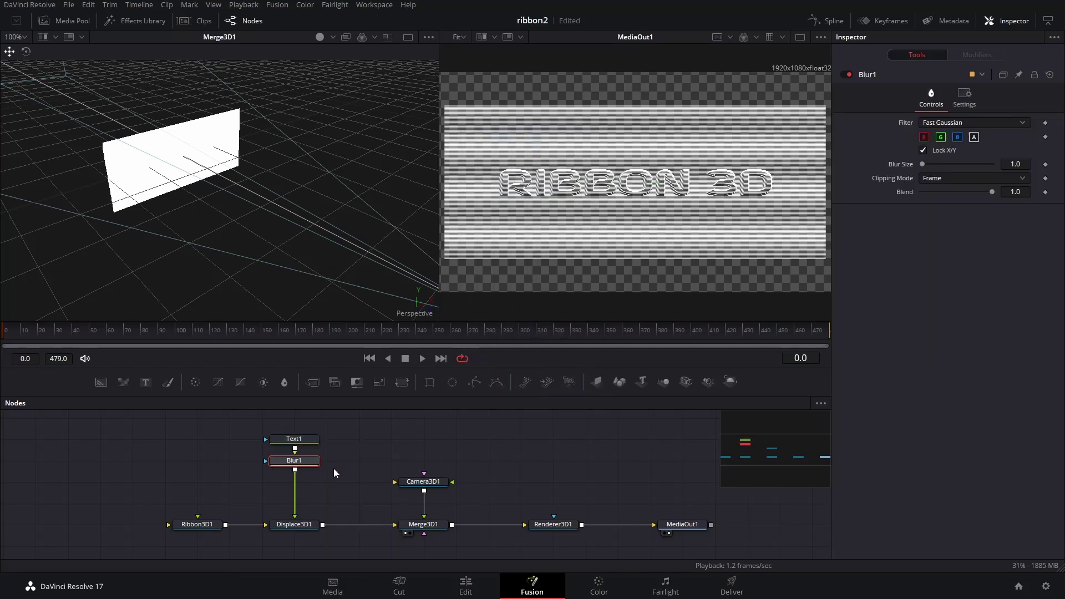
left_click_drag(312, 463, 312, 484)
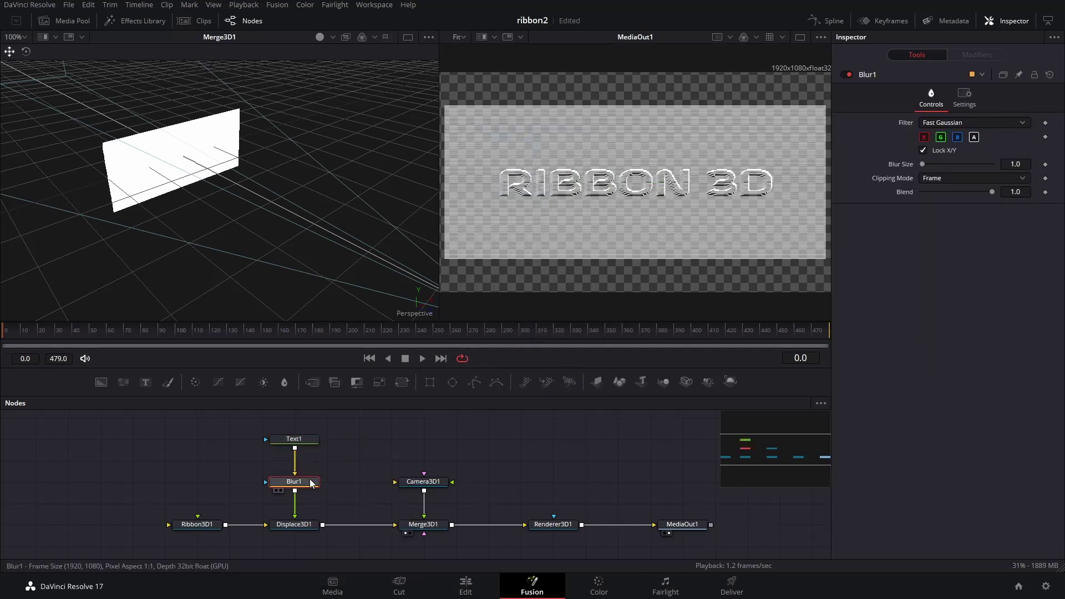
left_click(1009, 164)
type("3")
key("Return")
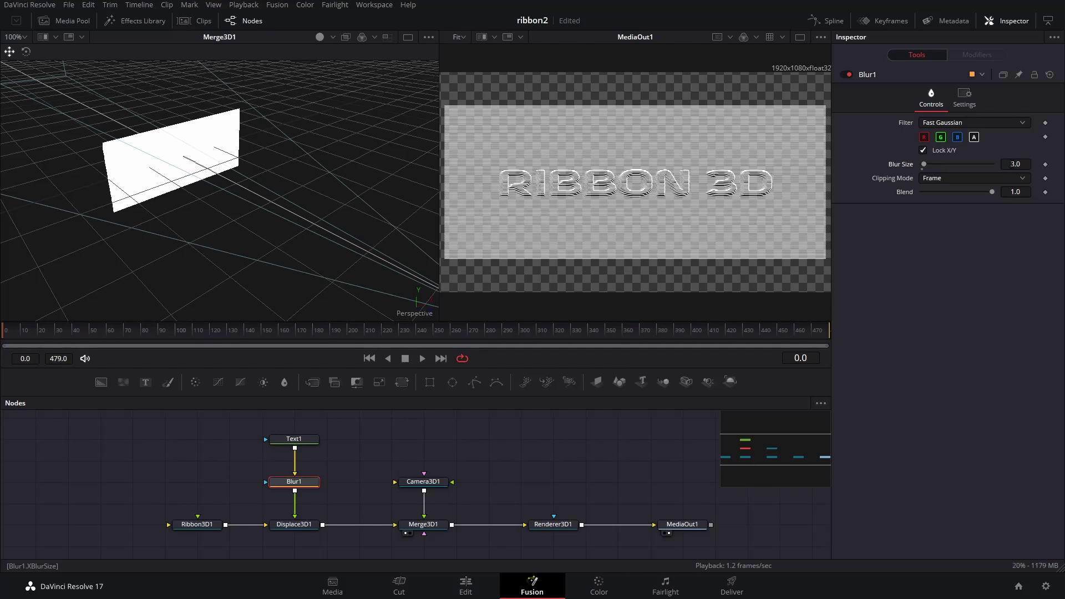
key("Tab")
left_click(934, 282)
Add a TextScramble modifier to Text1's text.
left_click(293, 439)
left_click(962, 176)
right_click(911, 178)
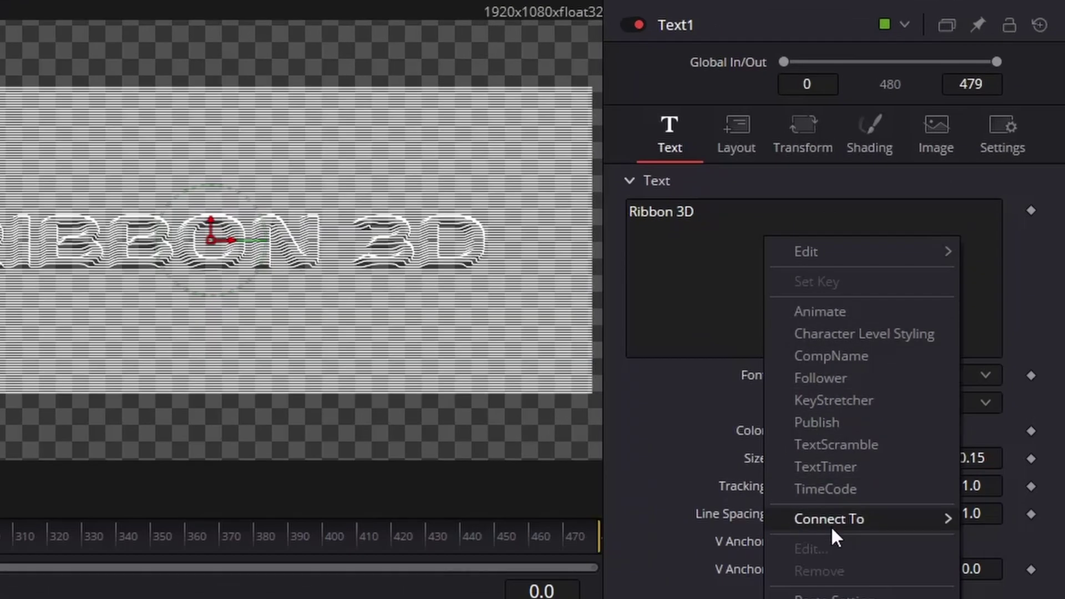
left_click(830, 447)
Remove the lowercase letters from TextScramble's substitute characters.
left_click(937, 1)
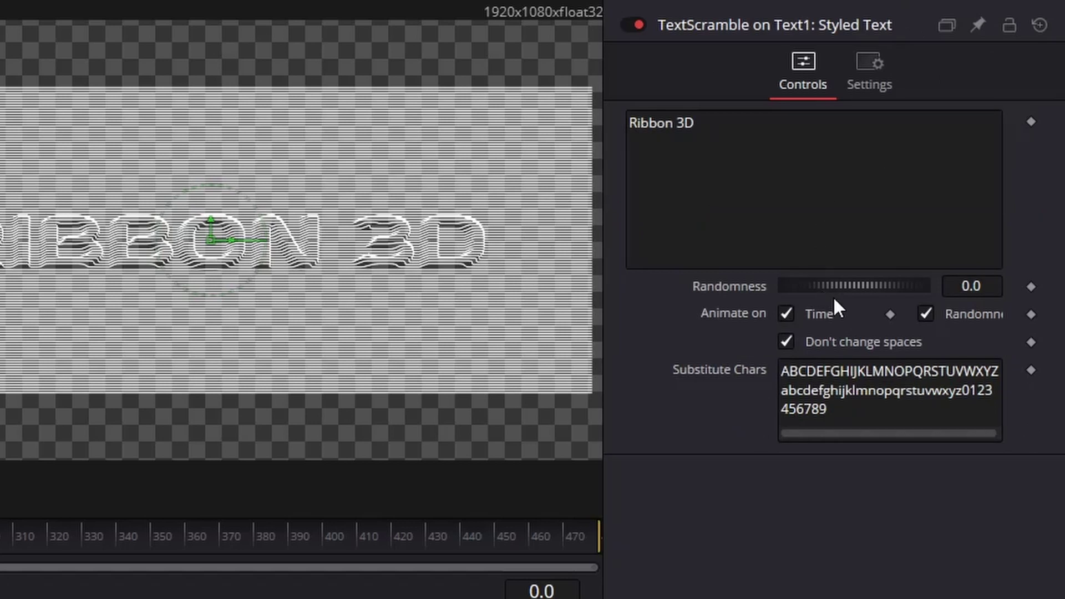
left_click(961, 390)
left_click_drag(961, 390, 715, 392)
key("BackSpace")
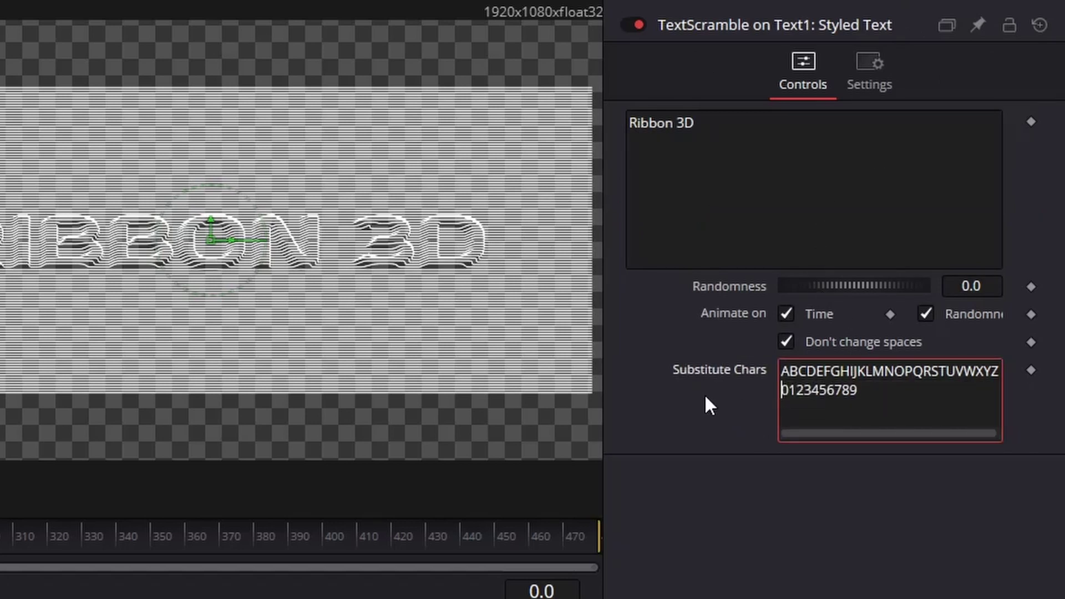
left_click(737, 197)
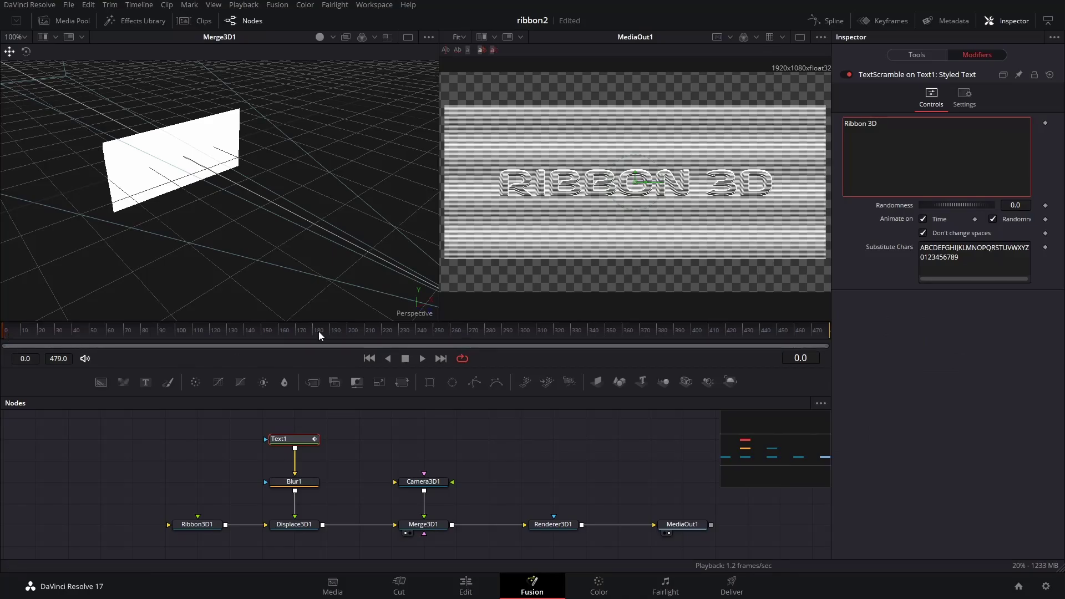
Keyframe Randomness at 1.0 on frame 300 and 0 on frame 360, then preview the scramble.
left_click(519, 331)
double_click(1016, 206)
type("1")
left_click(1009, 298)
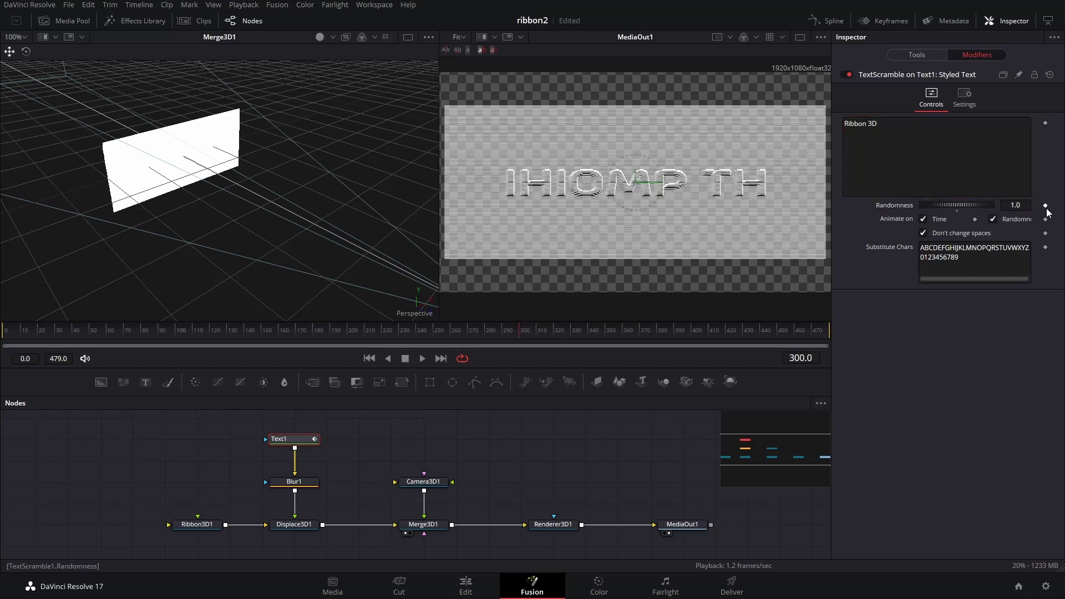
left_click(622, 331)
left_click(1013, 206)
type("0")
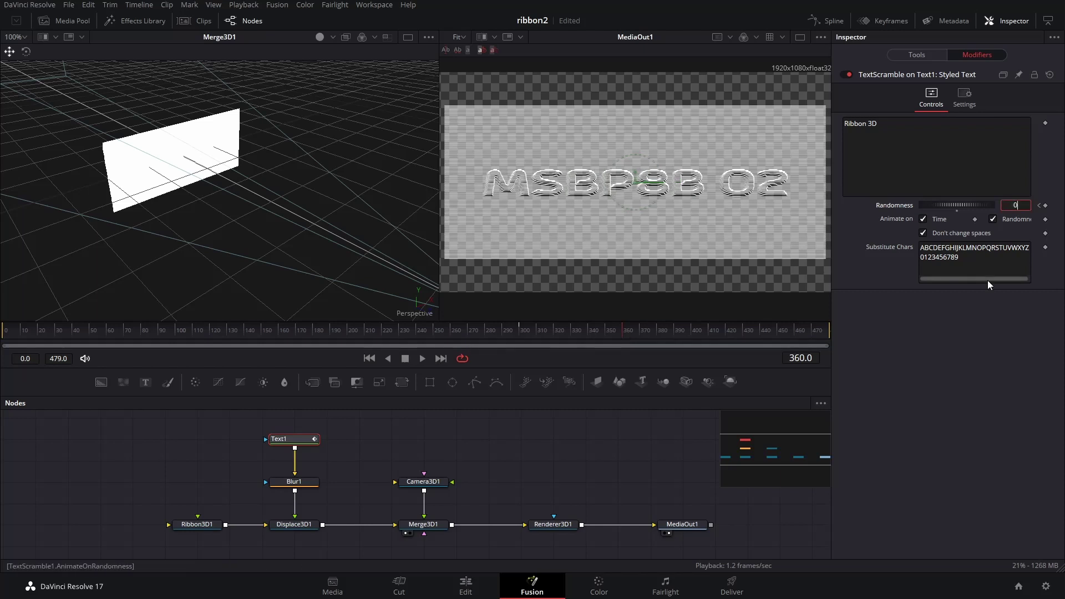
left_click(987, 281)
left_click_drag(486, 331, 640, 331)
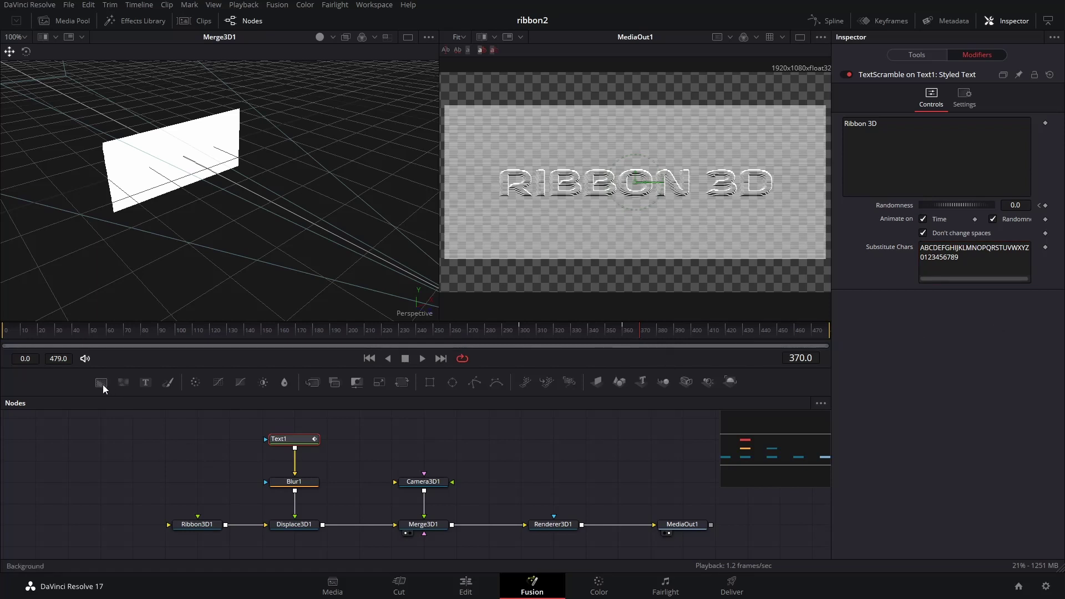
Add a pale yellow Background node (R 0.976, G 1.0, B 0.792) feeding Ribbon3D1.
left_click_drag(101, 382, 169, 524)
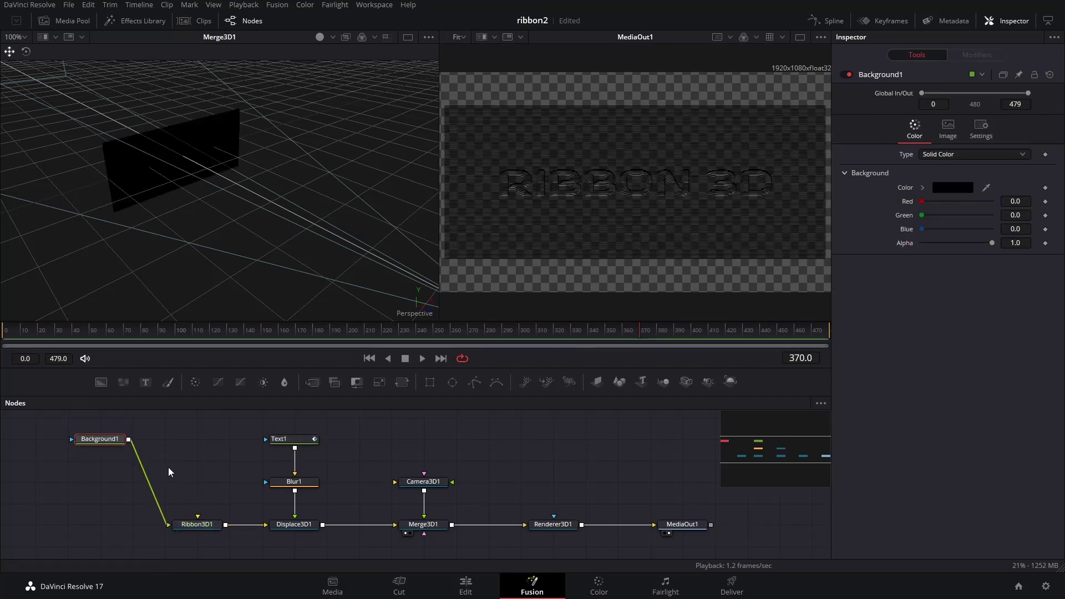
left_click(952, 188)
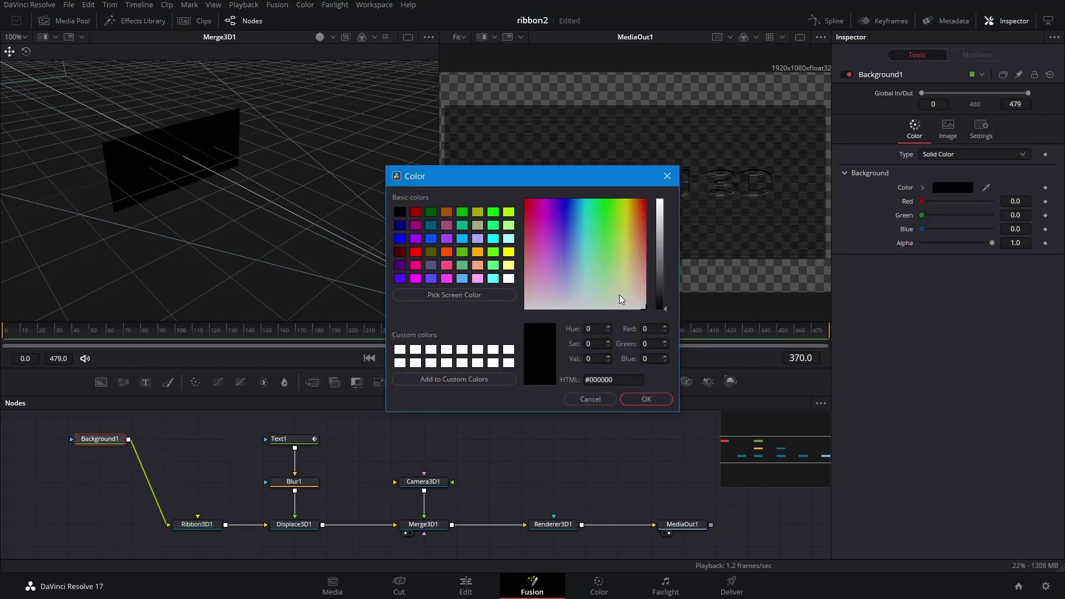
left_click_drag(656, 239, 664, 209)
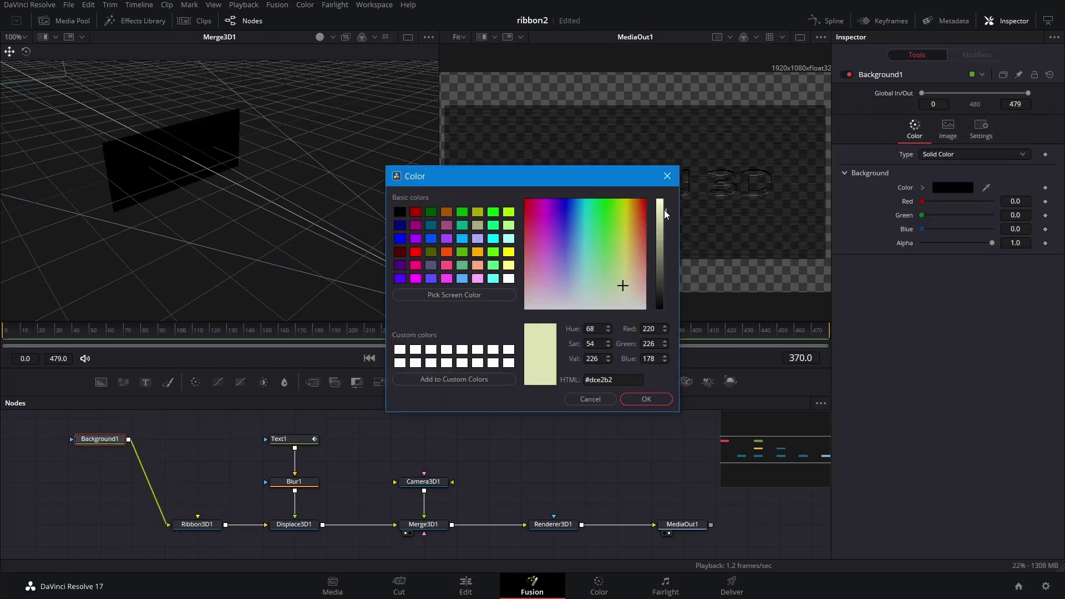
left_click(645, 399)
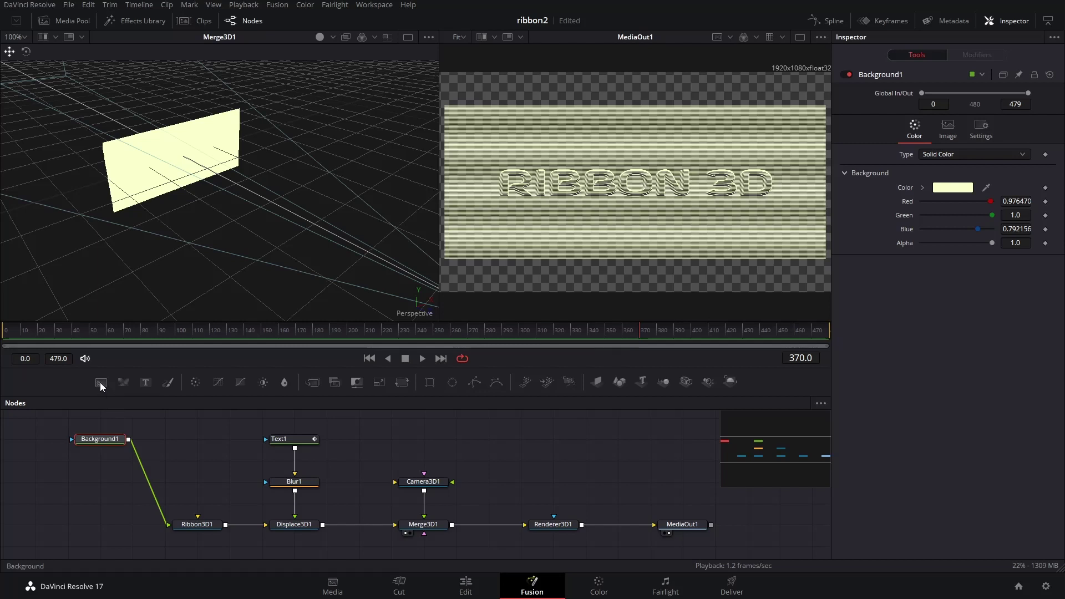
Merge a second background, Background2, into the ribbon's input and colour it yellow.
left_click_drag(158, 481, 197, 465)
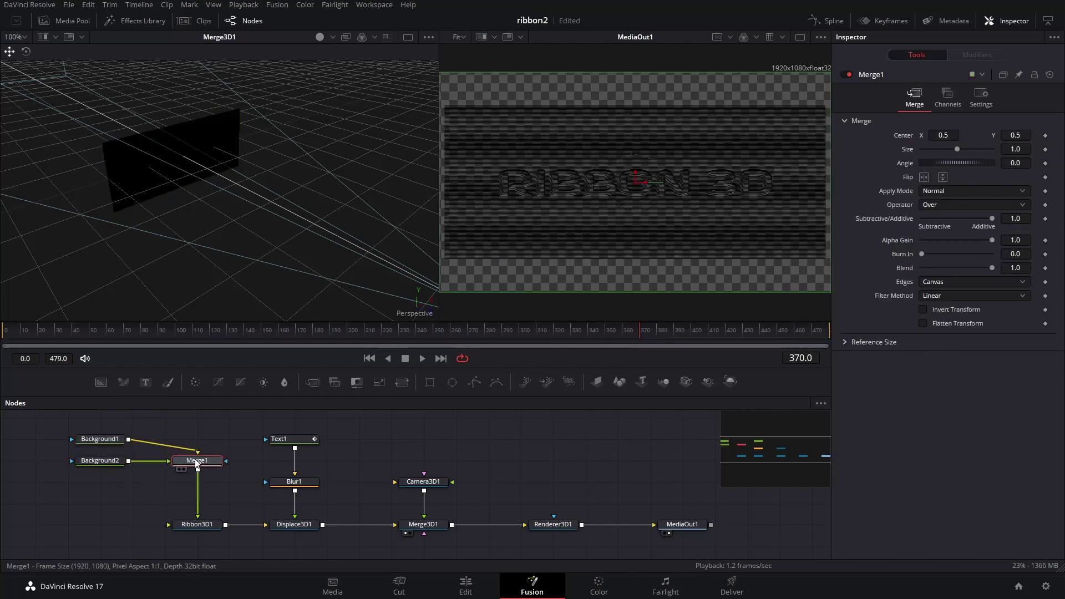
left_click_drag(103, 460, 197, 481)
left_click(197, 439)
left_click(944, 188)
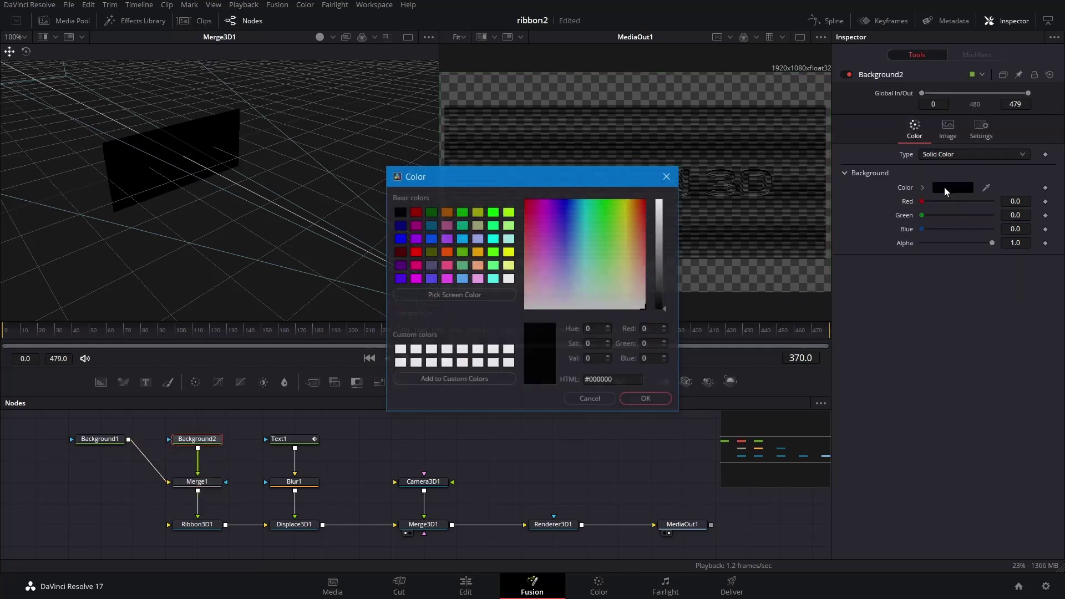
left_click(623, 258)
left_click_drag(659, 207, 660, 192)
left_click_drag(635, 246, 630, 240)
left_click(645, 400)
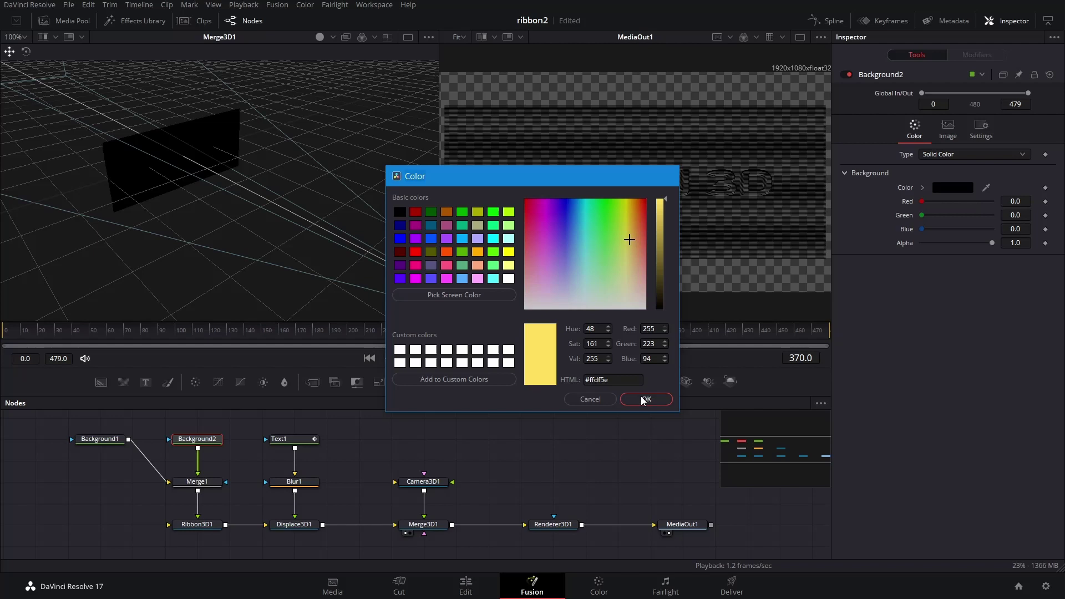
Mask Background2 with Blur1's output and preview the gold title around frame 392.
left_click_drag(297, 494, 200, 439)
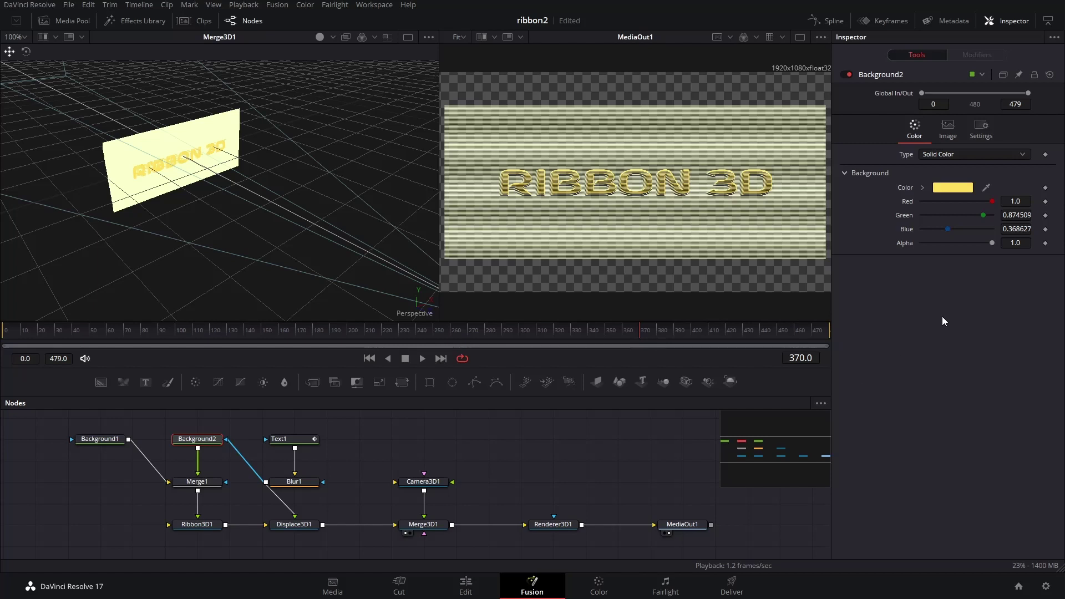
left_click_drag(266, 328, 678, 331)
left_click_drag(513, 477, 606, 402)
left_click_drag(326, 486, 367, 556)
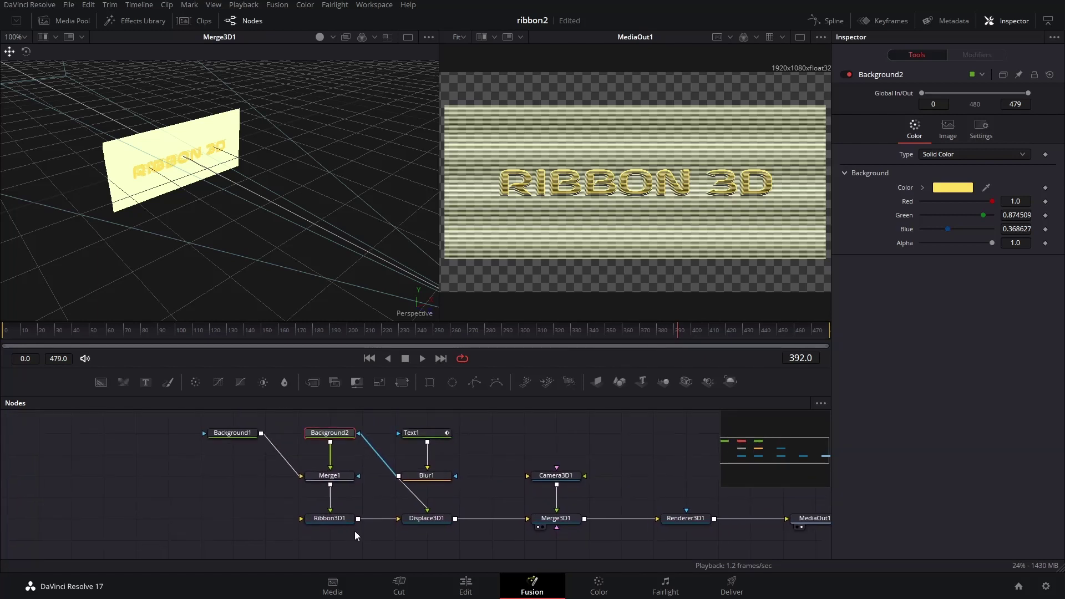
Copy and paste Ribbon3D1, connecting the duplicate Ribbon3D1_1 into Merge3D1.
scroll(379, 501, "down", 3)
scroll(381, 486, "up", 3)
left_click_drag(381, 485, 388, 469)
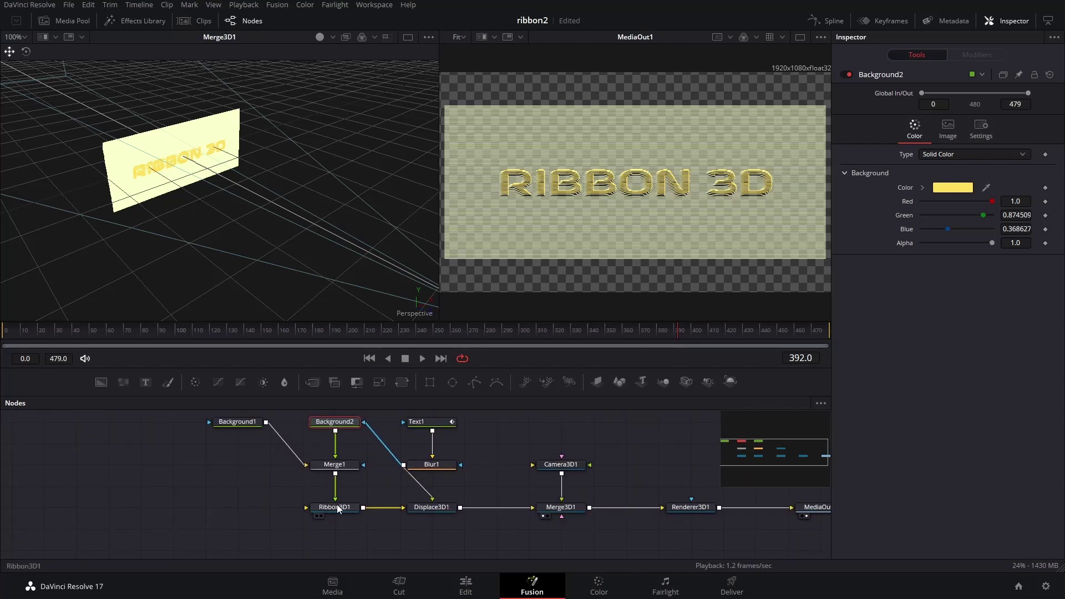
right_click(336, 509)
left_click(377, 220)
right_click(354, 541)
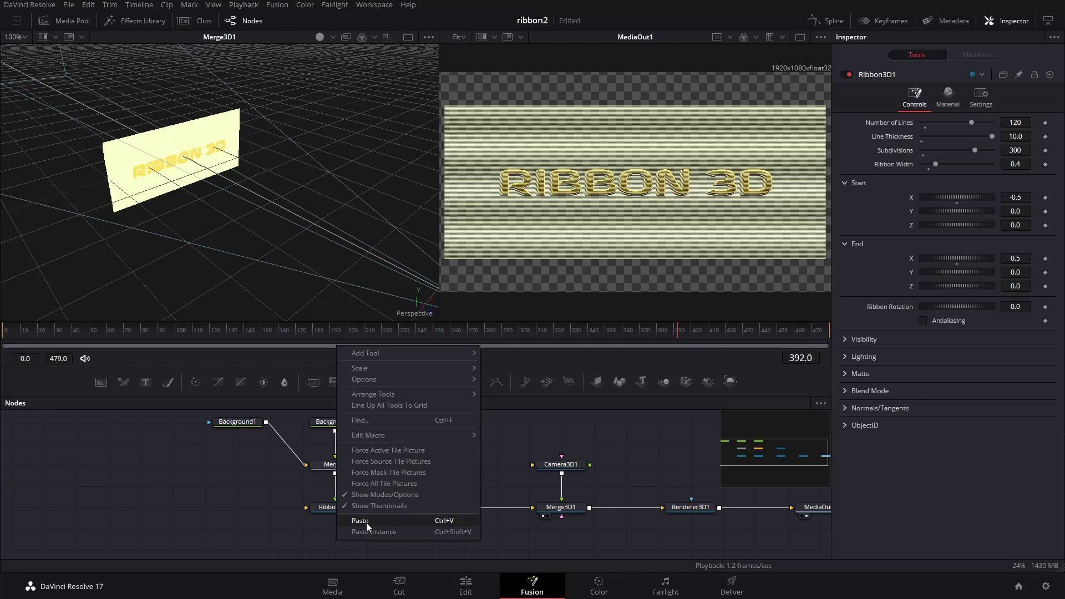
left_click(366, 522)
left_click_drag(364, 536, 561, 498)
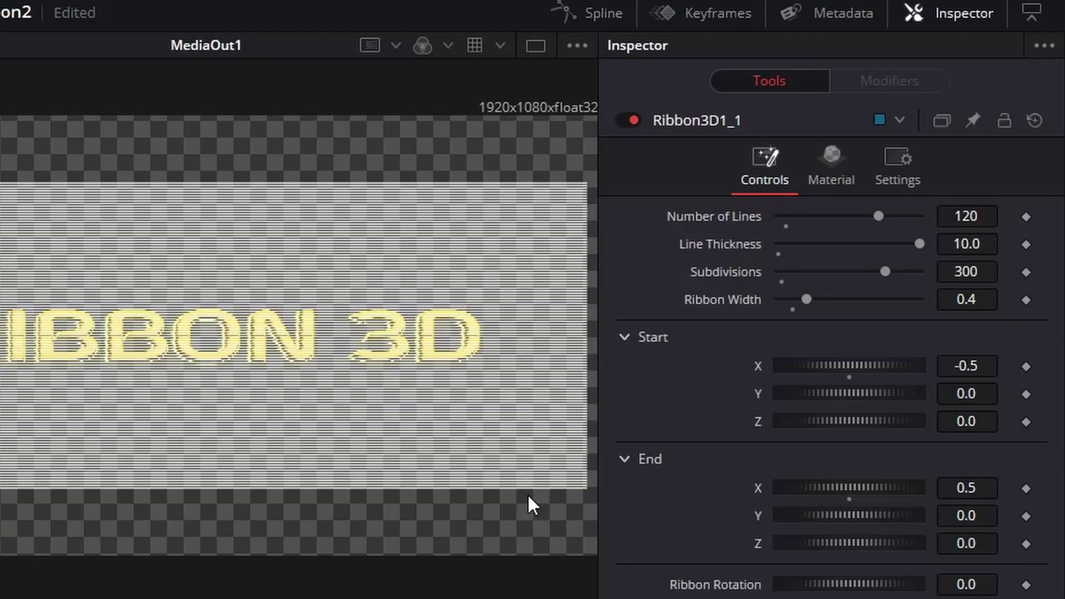
Give Ribbon3D1_1 10 lines, thickness 5.0 and width 0.8.
double_click(965, 215)
type("10")
key("Tab")
type("5")
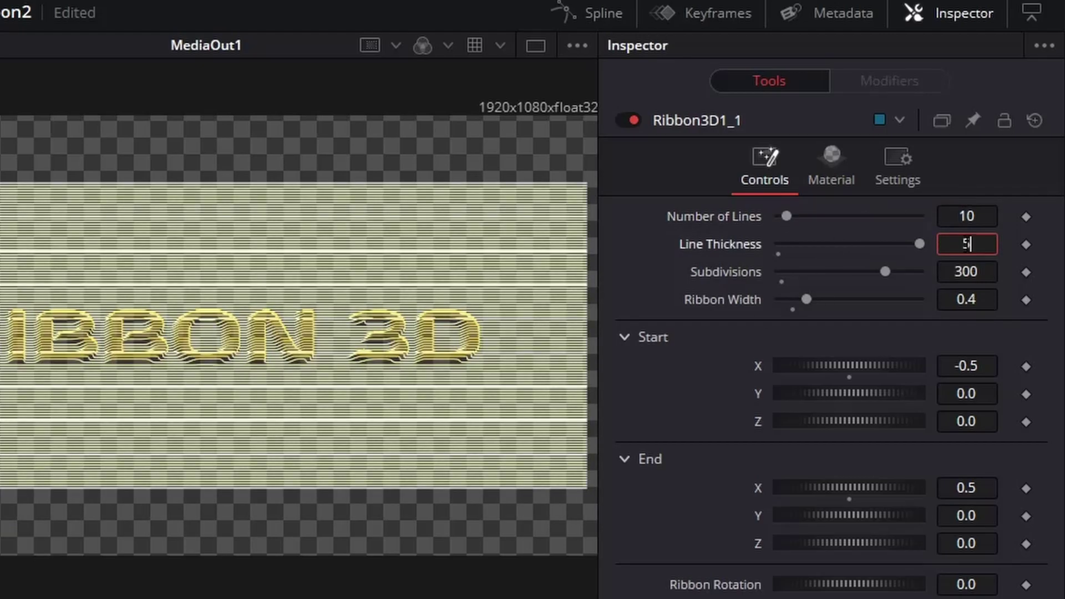
key("Tab")
key("Tab")
type("0.8")
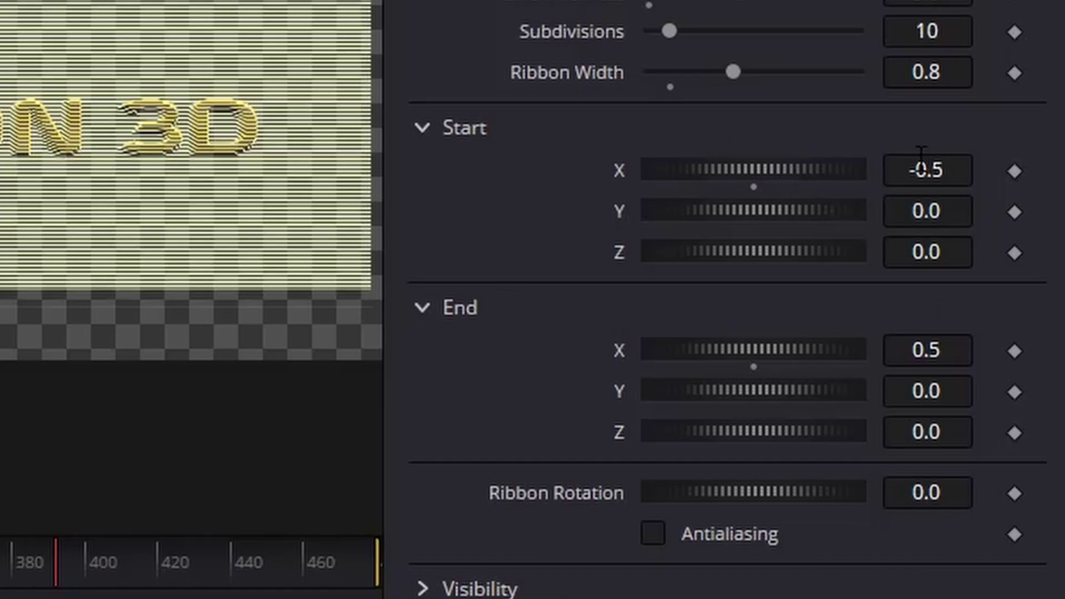
key("Tab")
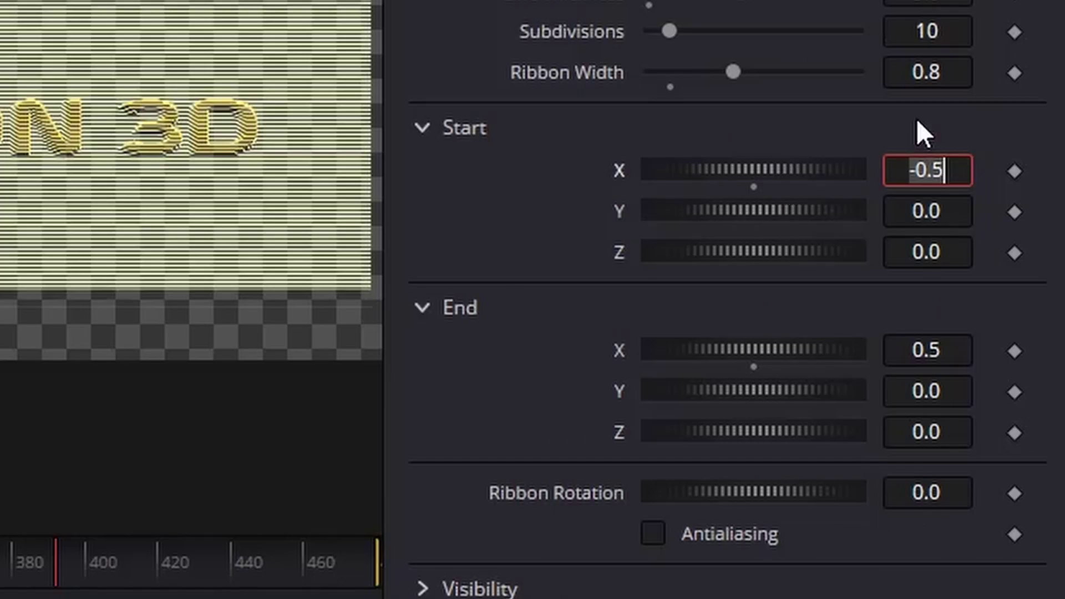
Set the second ribbon's Start X to -1 and End X to 1, and feed Background1 into it.
type("-1")
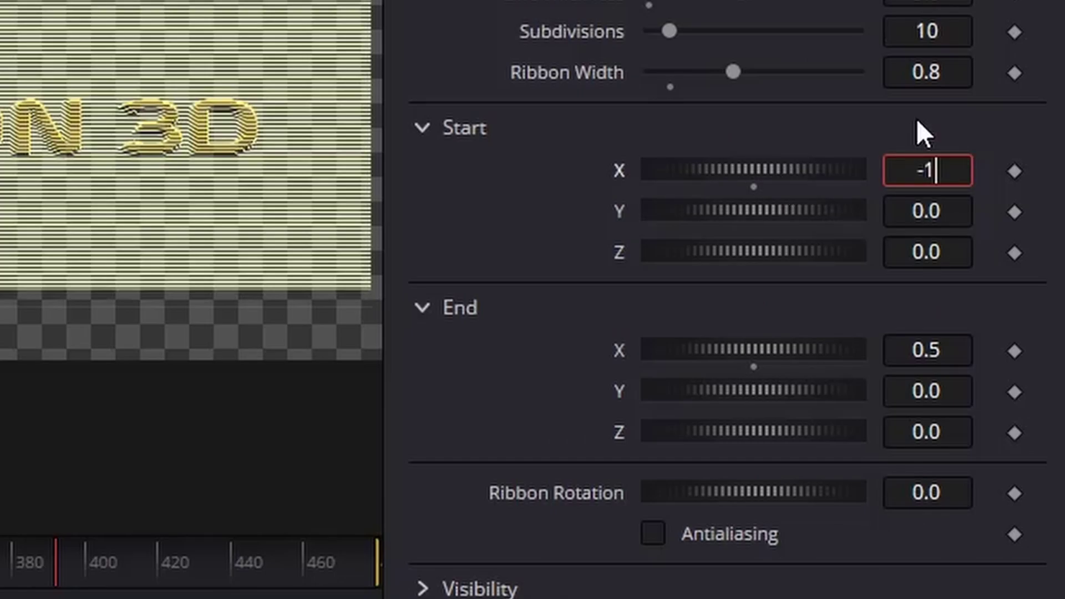
key("Tab")
left_click(927, 349)
type("1")
key("Tab")
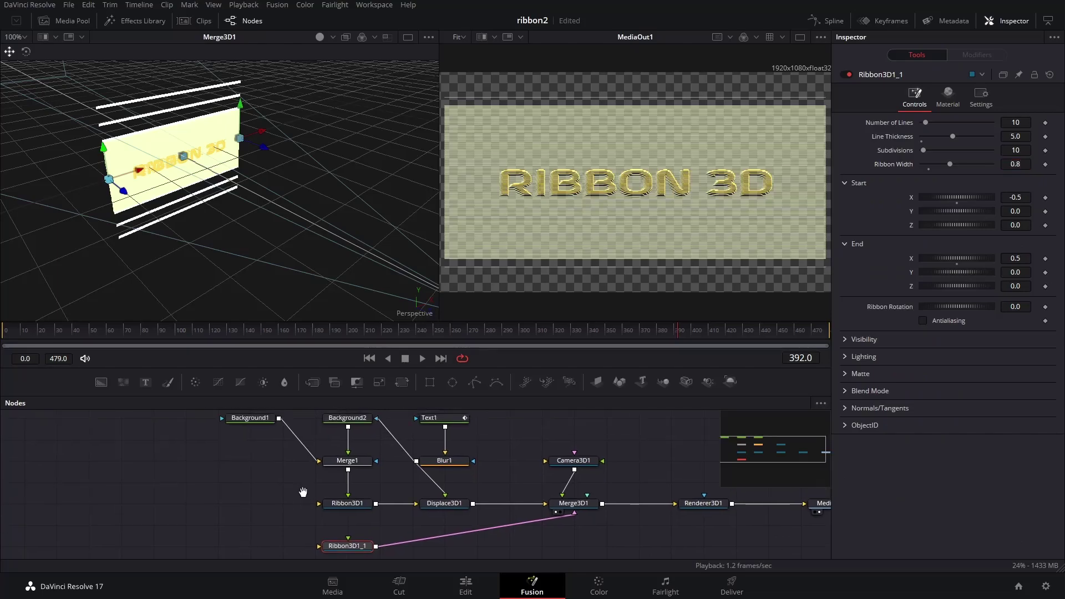
left_click_drag(290, 430, 541, 513)
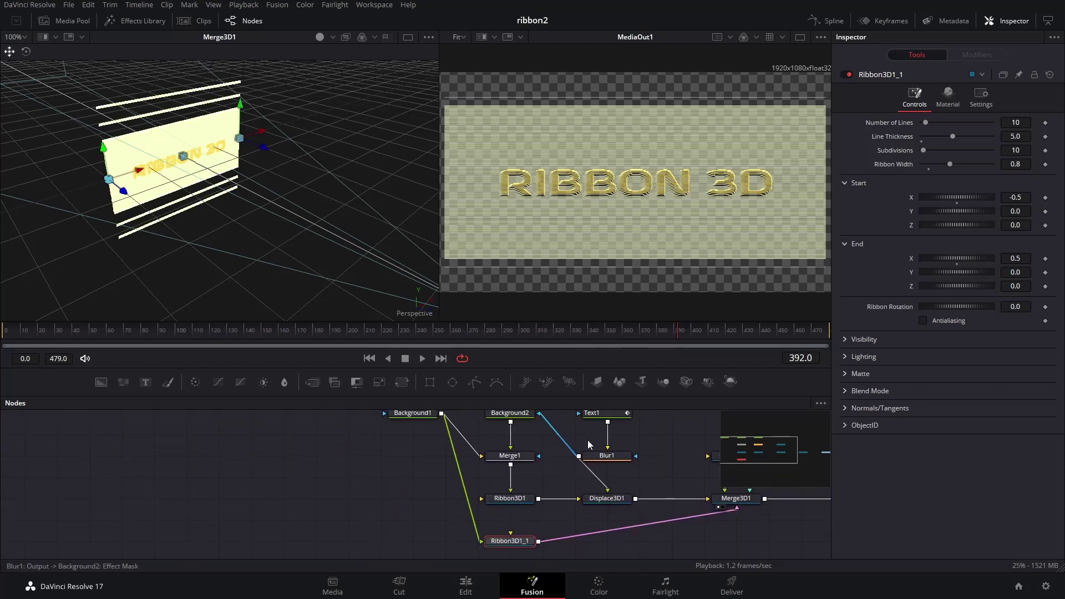
Add ImagePlane3D1 feeding Ribbon3D1_1 and texture it with teaching-1552092162.png through MediaIn1.
left_click_drag(596, 382, 518, 534)
left_click_drag(265, 420, 312, 450)
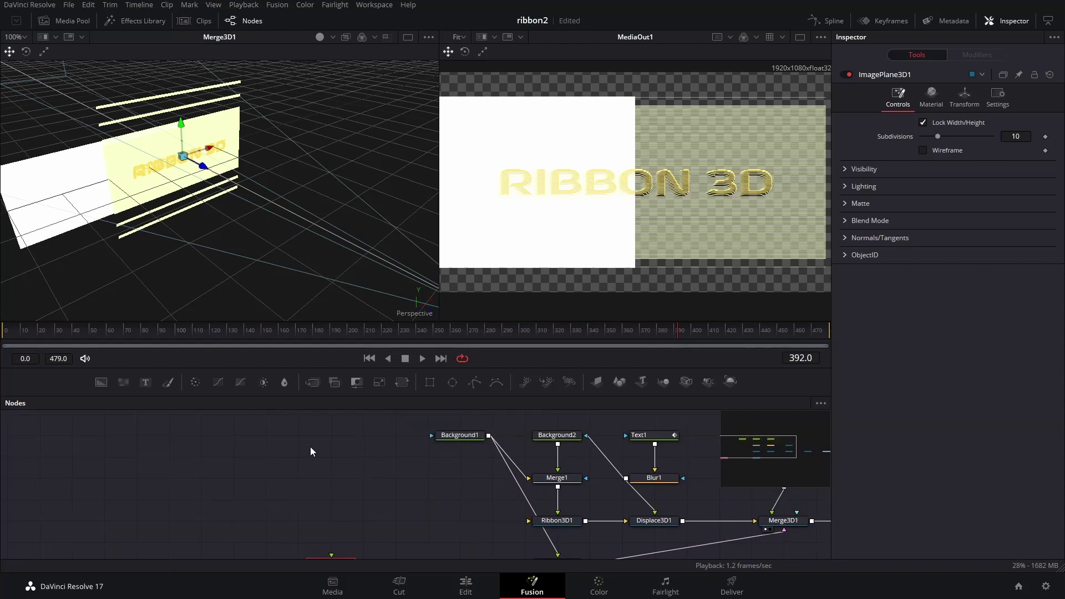
left_click(69, 21)
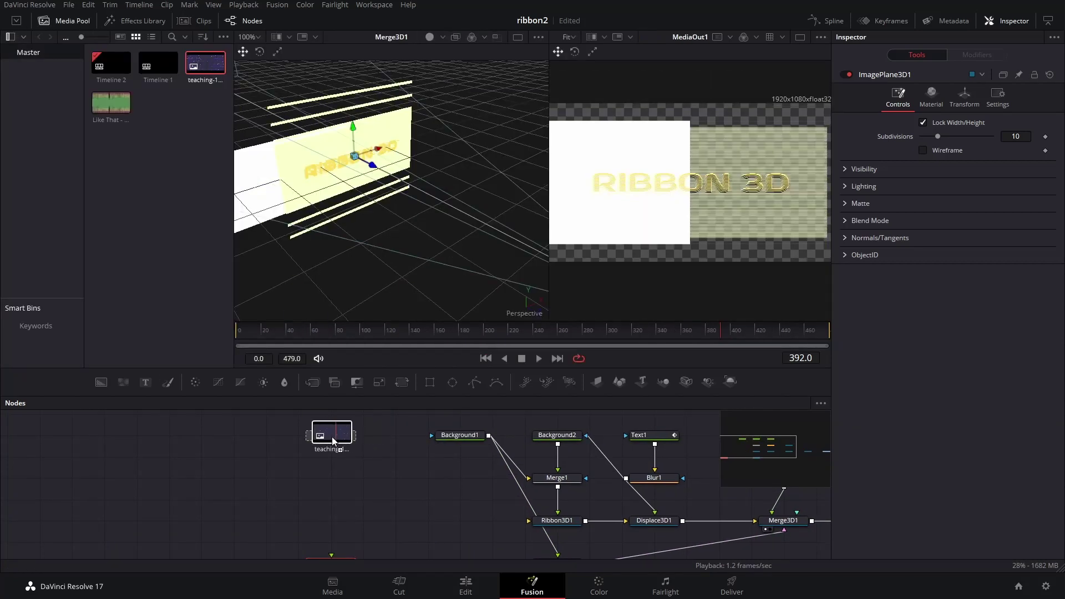
left_click_drag(331, 438, 331, 437)
left_click_drag(374, 497, 373, 480)
left_click_drag(359, 419, 331, 537)
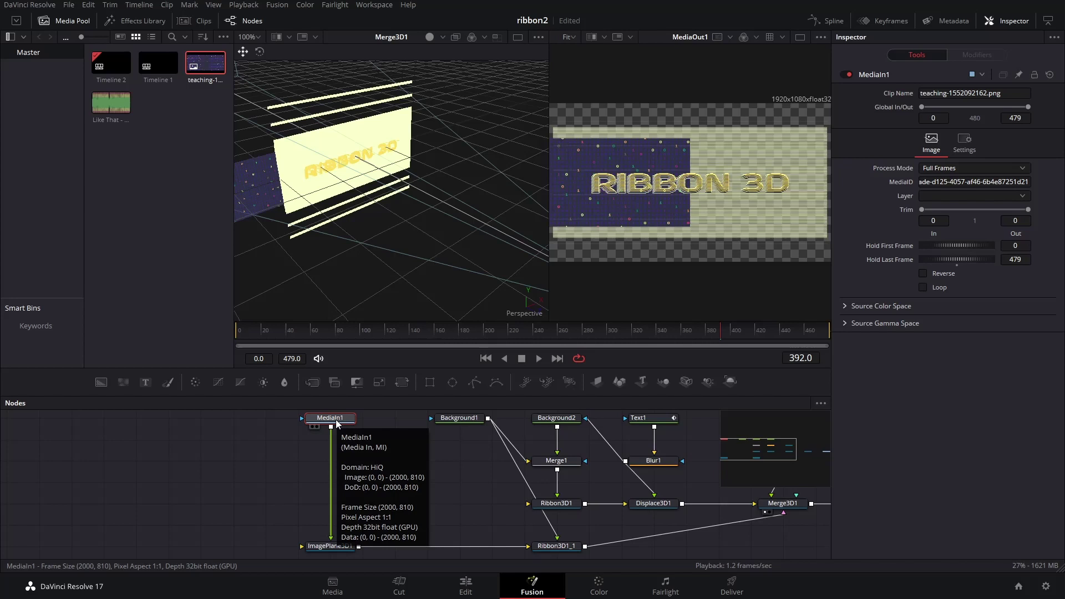
Add a Color Space node after MediaIn1 converting to RGB with B W color type.
key("shift+space")
type("blur")
key("BackSpace")
key("BackSpace")
key("BackSpace")
key("BackSpace")
type("colorsp")
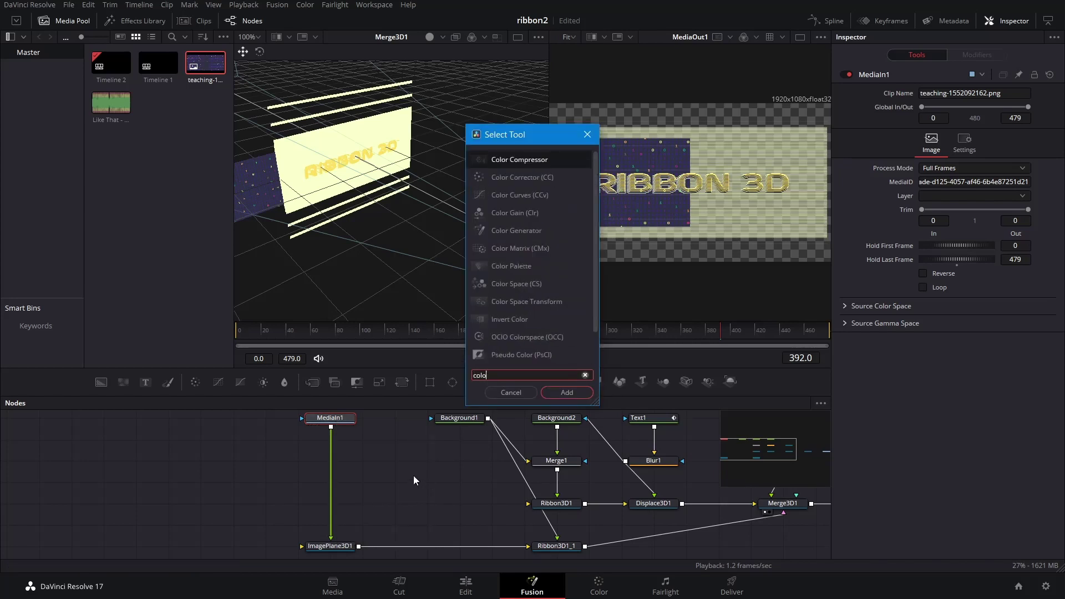
left_click(564, 395)
left_click(1000, 121)
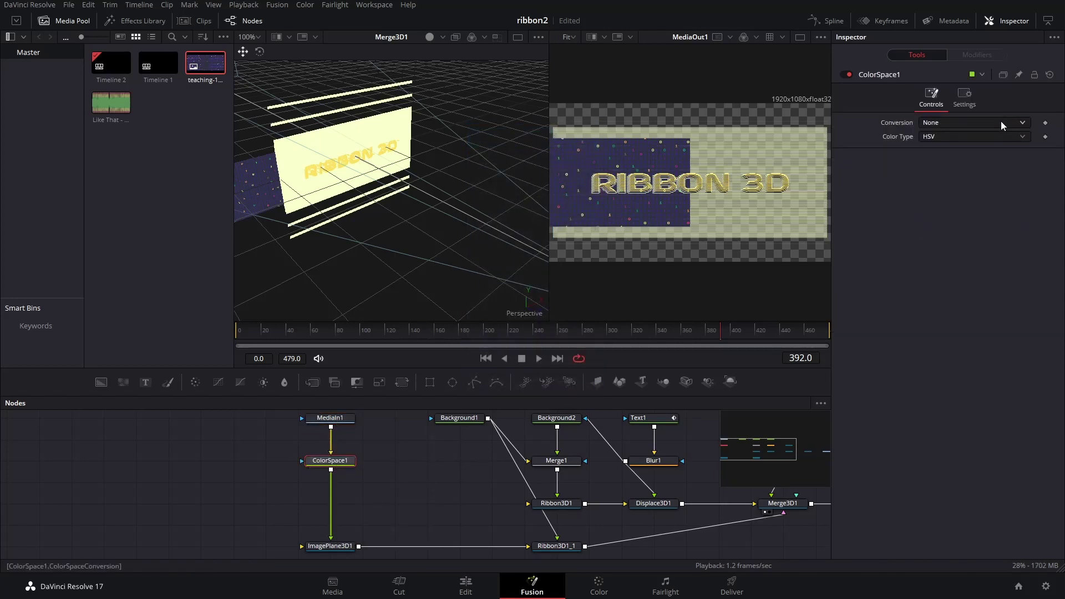
left_click(943, 159)
left_click(942, 136)
left_click(930, 232)
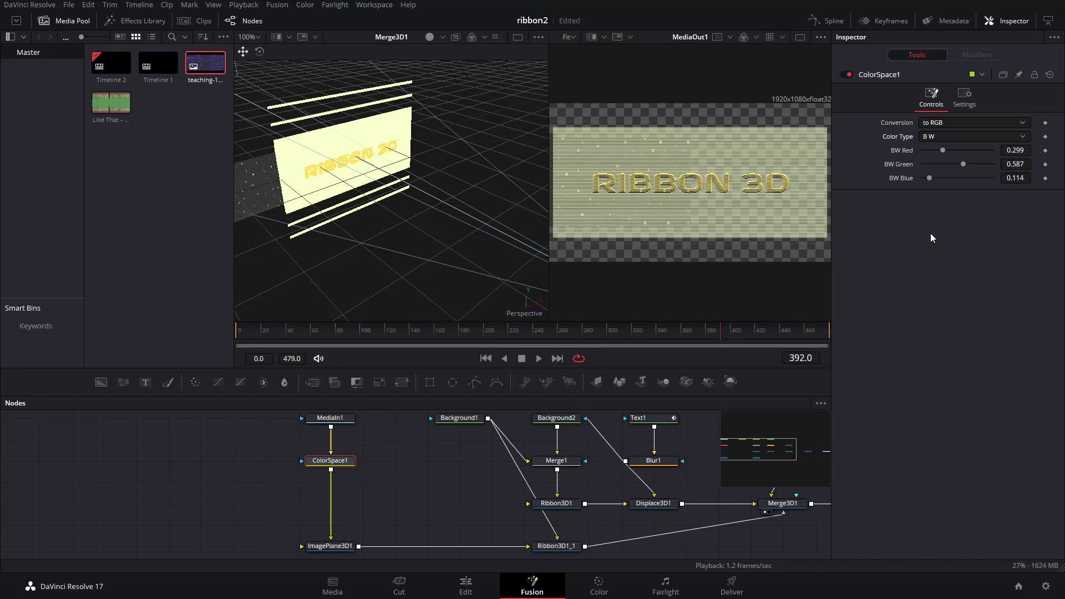
Add a Blur2 node after ColorSpace1 and adjust its blur size.
key("shift+space")
type("blur")
left_click(555, 394)
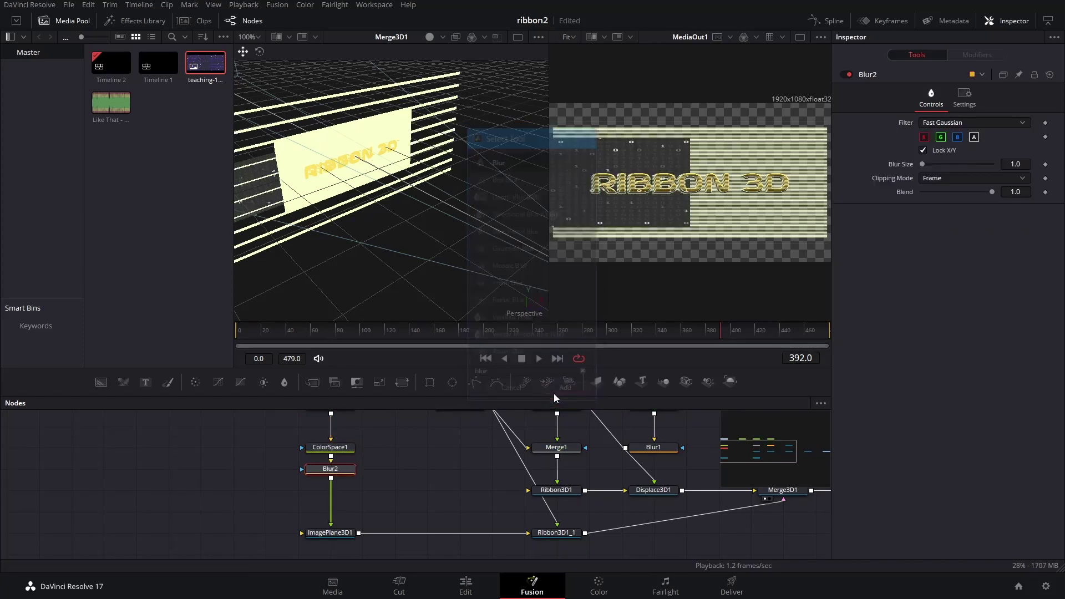
left_click(1014, 164)
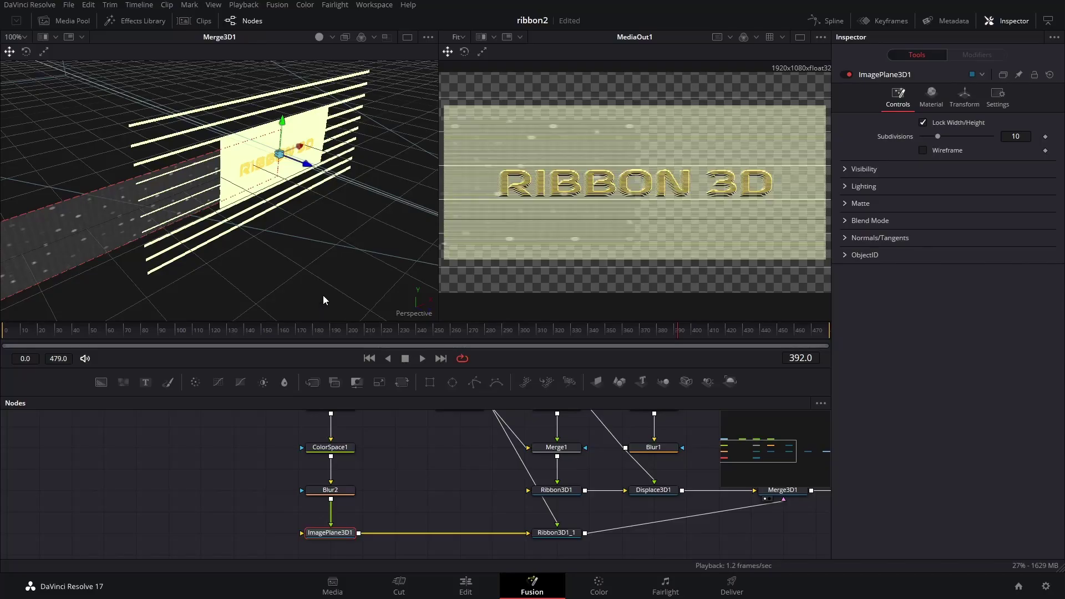
Insert Duplicate3D1 between ImagePlane3D1 and Ribbon3D1_1, with copies offset about 0.987 along X.
key("shift+space")
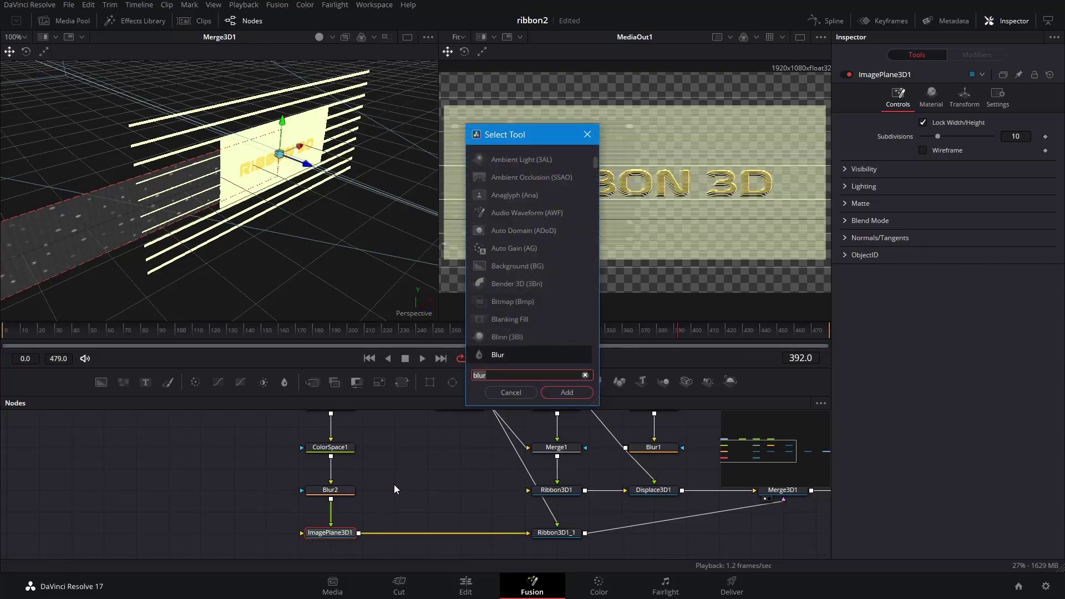
type("dup")
left_click(521, 178)
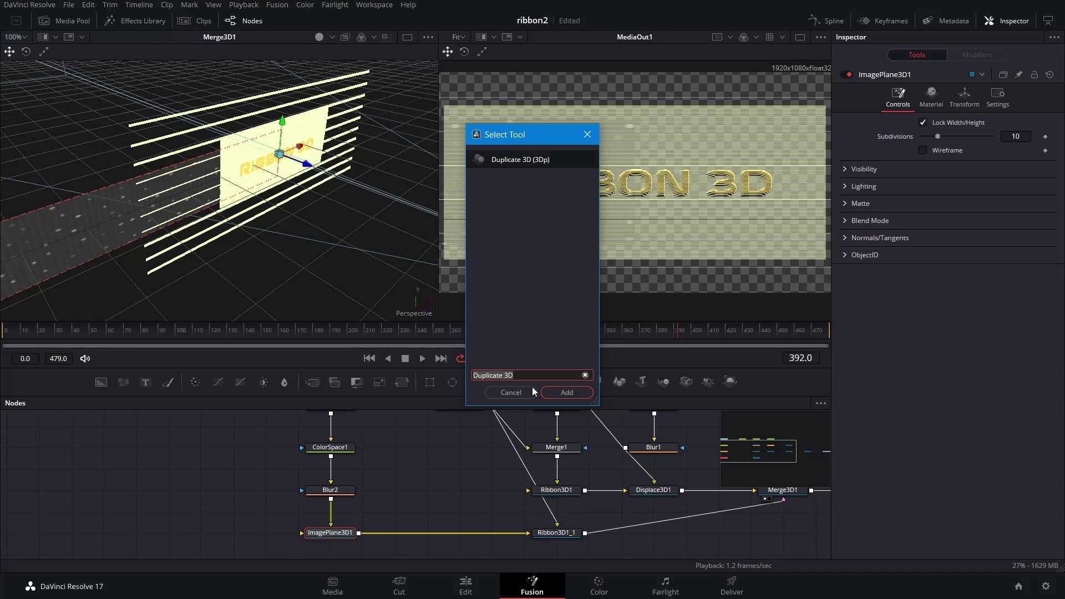
left_click(554, 393)
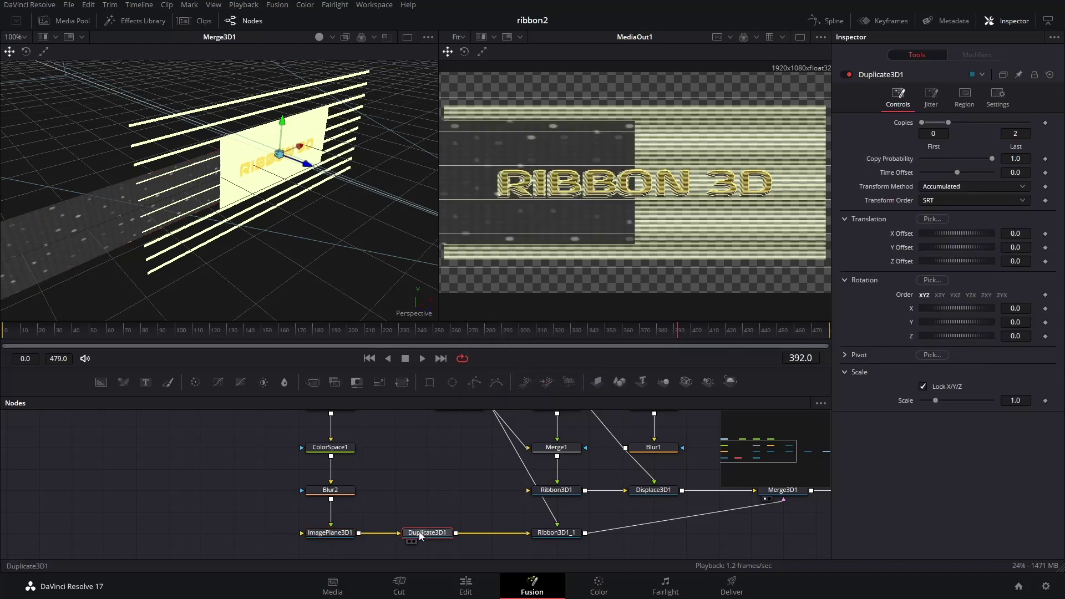
key("1")
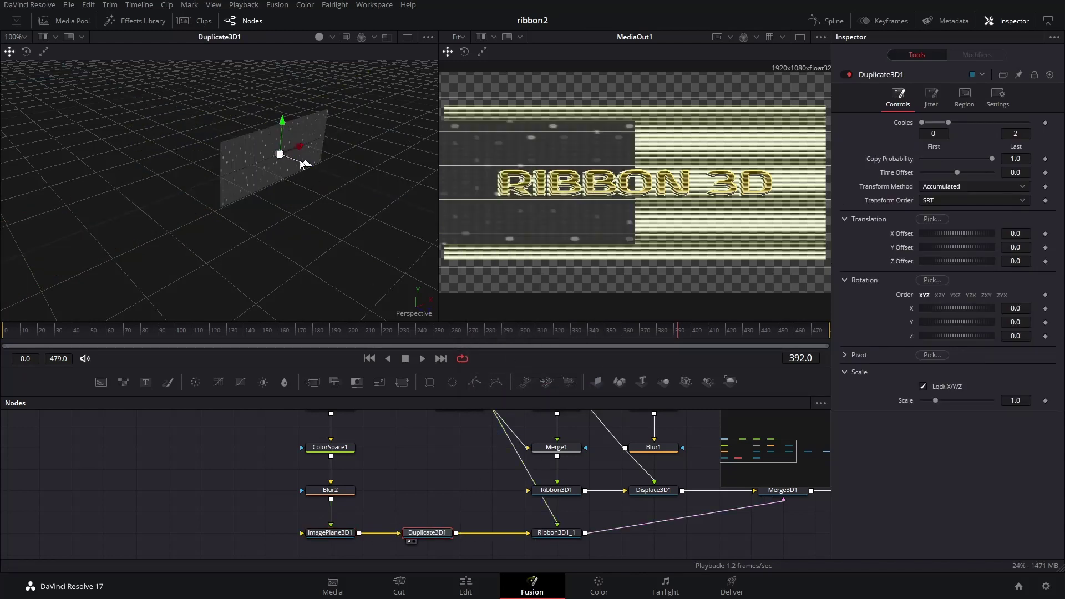
left_click_drag(326, 138, 132, 253)
scroll(348, 121, "up", 3)
left_click_drag(294, 152, 381, 125)
scroll(298, 138, "down", 5)
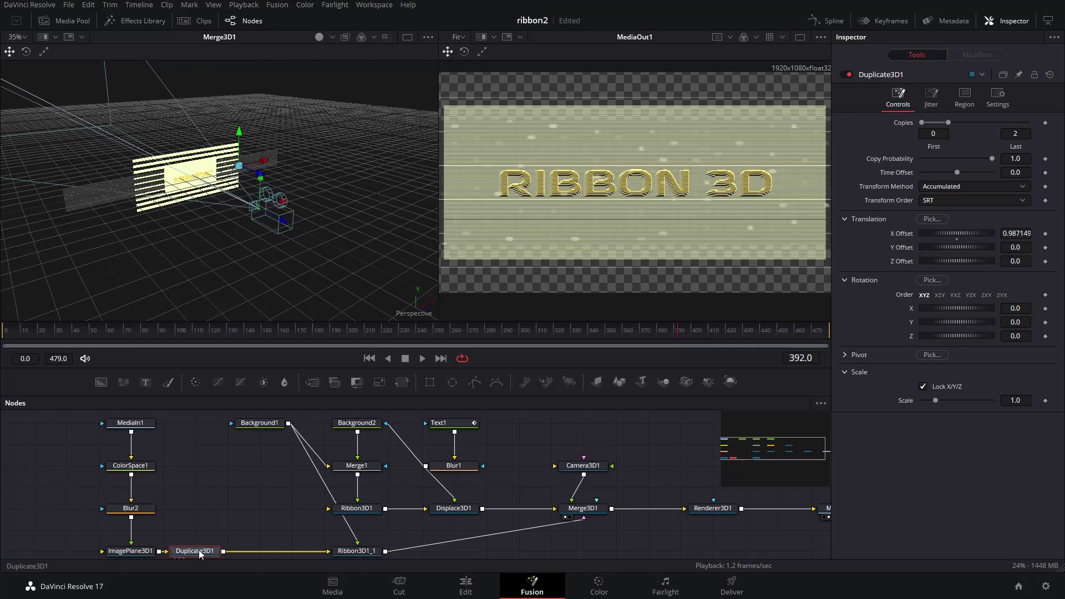
Insert Transform3D1 after Duplicate3D1 with Translation Z of -0.02.
key("shift+space")
type("tran")
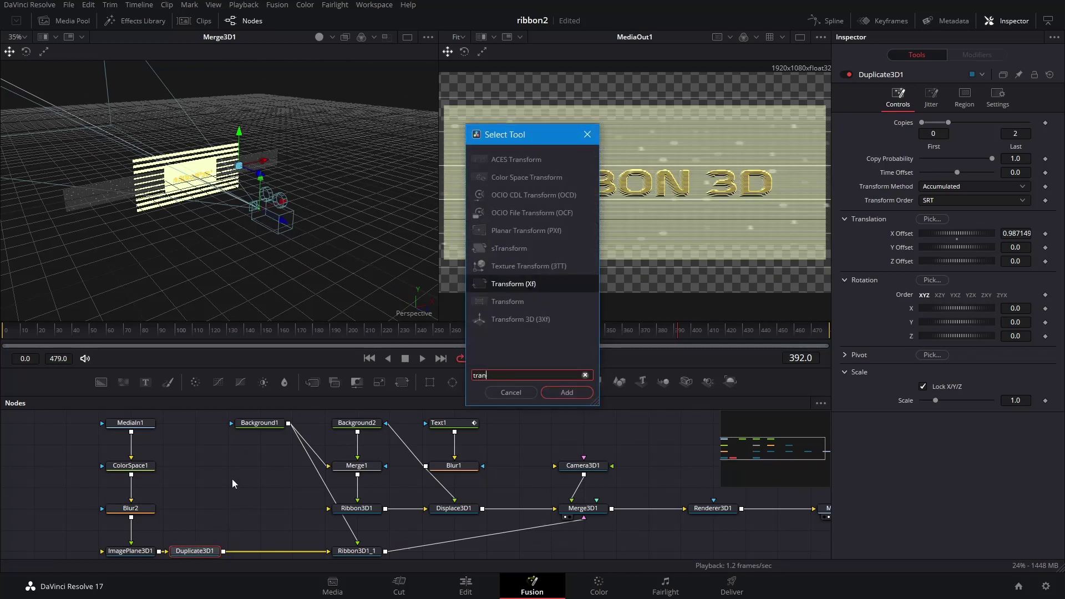
left_click(538, 319)
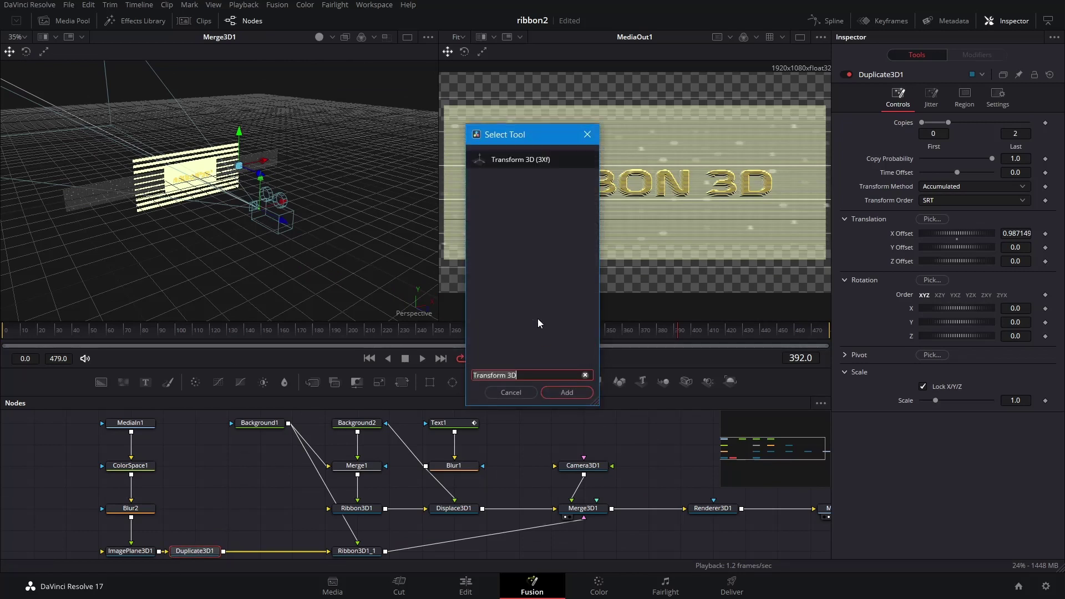
left_click(565, 392)
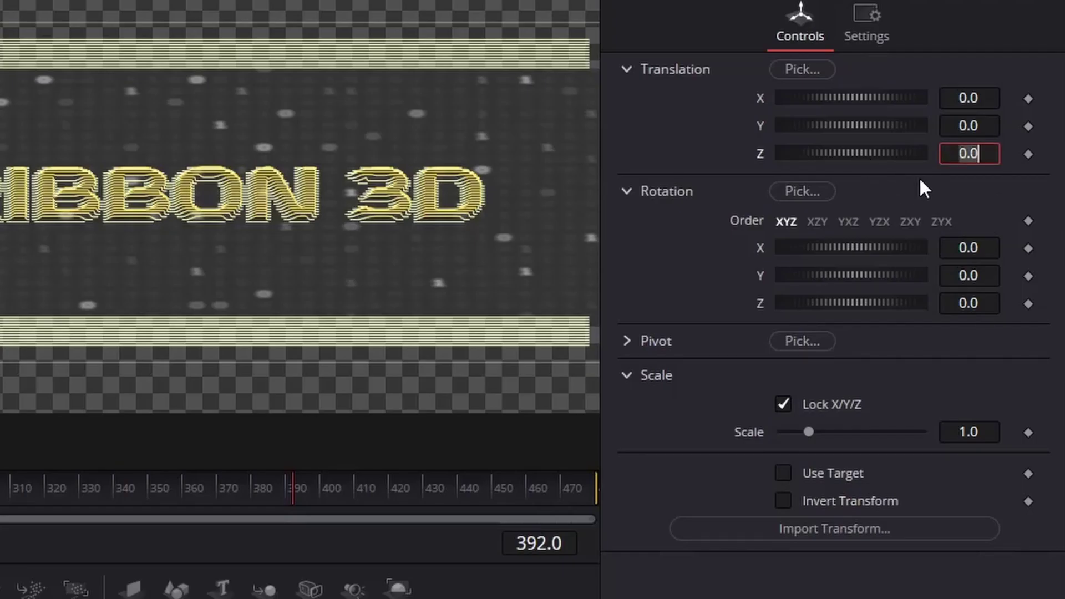
type("-0.02")
key("Tab")
left_click(979, 155)
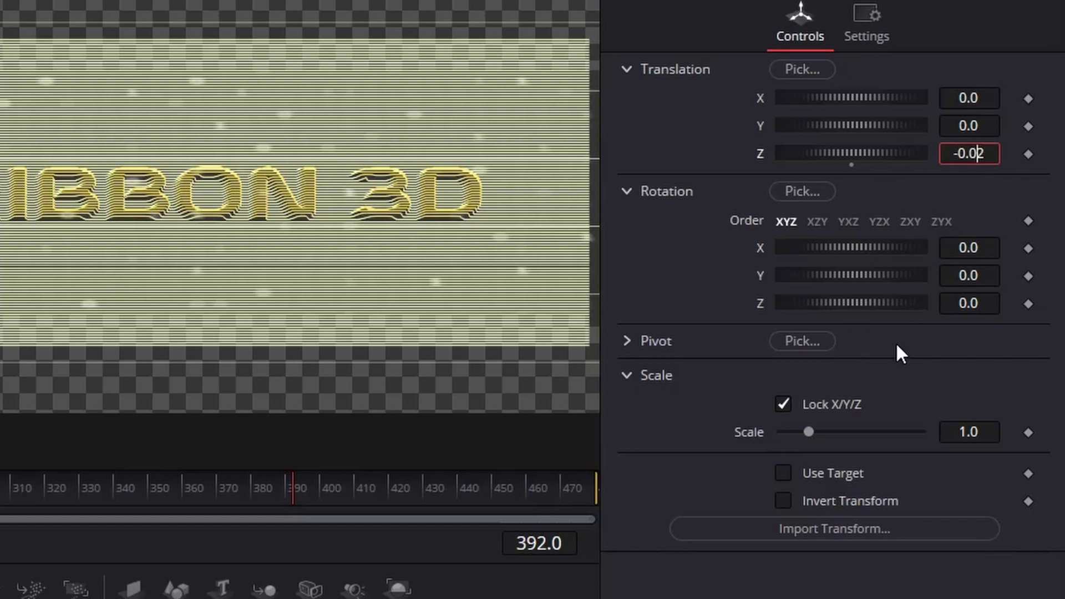
Unlock the X/Y/Z scale and set Scale Y to 2.5.
left_click(789, 402)
left_click(979, 460)
type("2.2")
key("Tab")
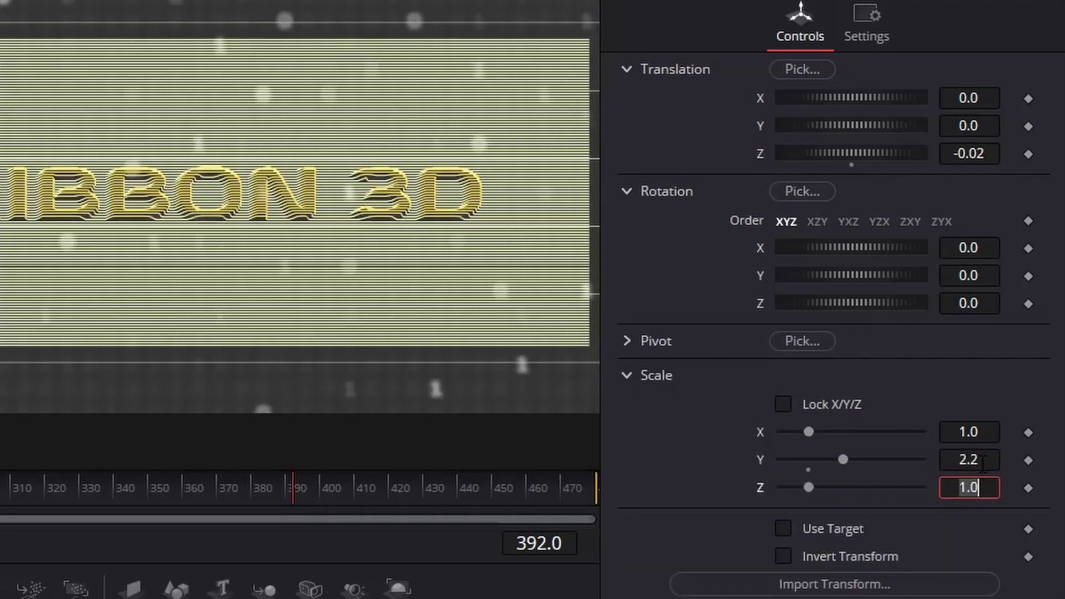
left_click(979, 459)
type("2.5")
key("Tab")
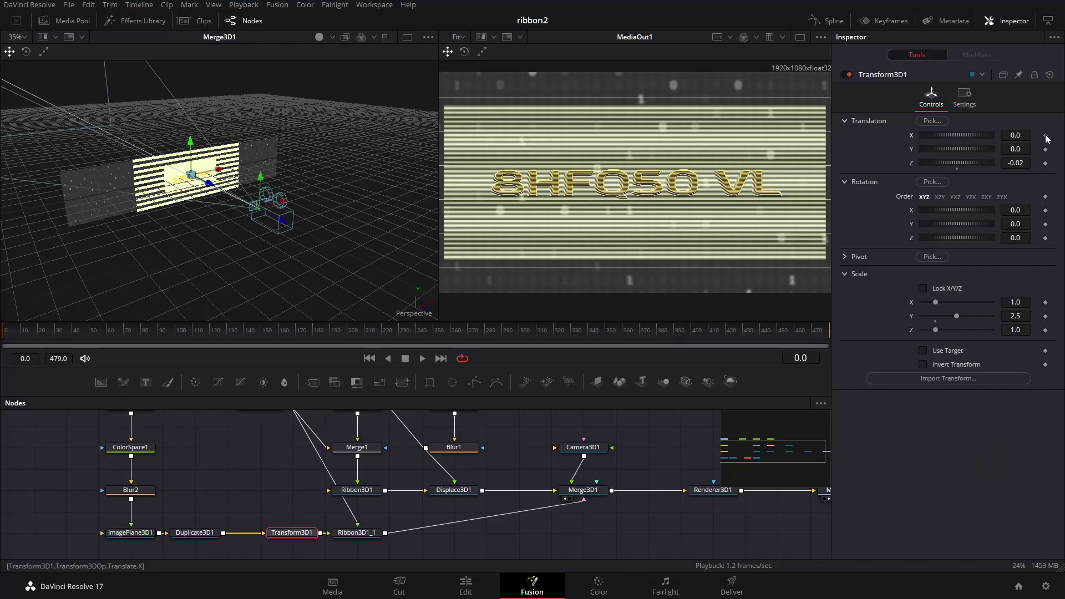
Keyframe Transform3D1's X translation from 0.666438 at frame 0 to -0.60789 at frame 479.
left_click(1045, 136)
left_click(825, 333)
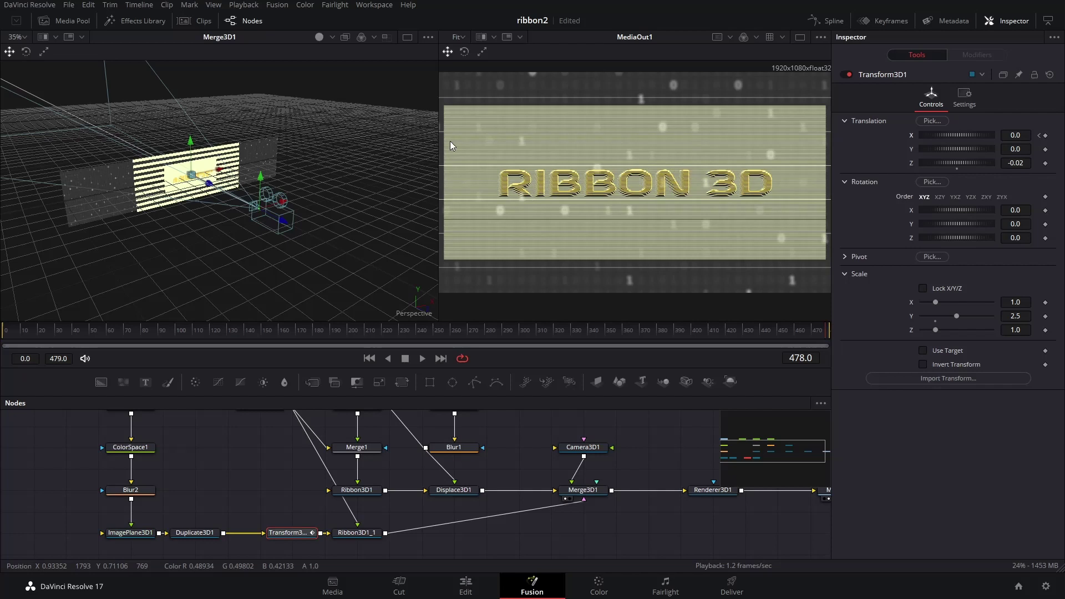
left_click_drag(220, 169, 295, 177)
scroll(247, 167, "up", 5)
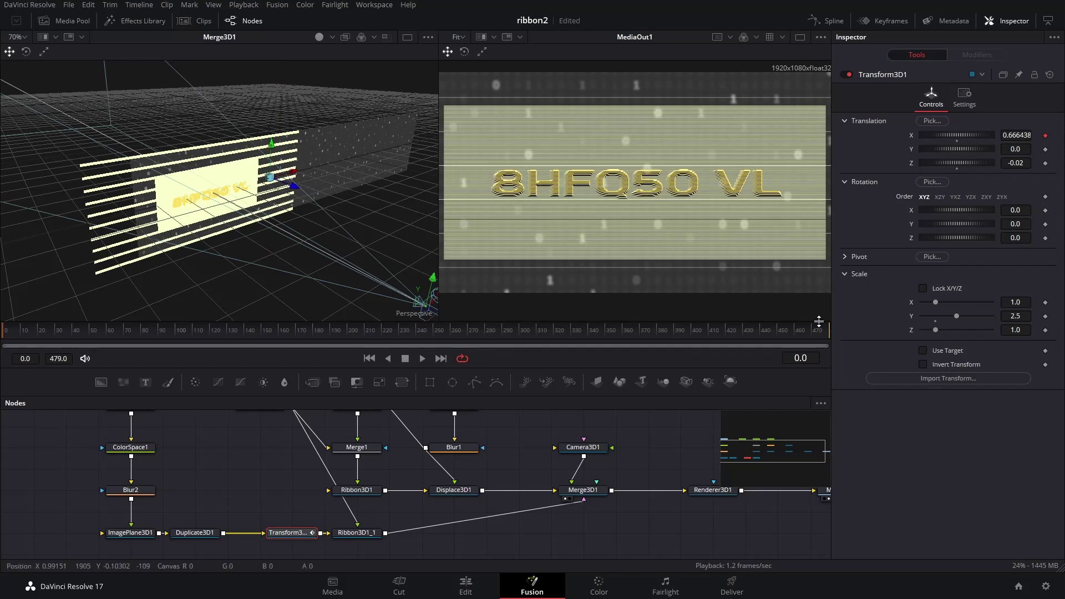
left_click(441, 359)
left_click_drag(294, 174, 171, 214)
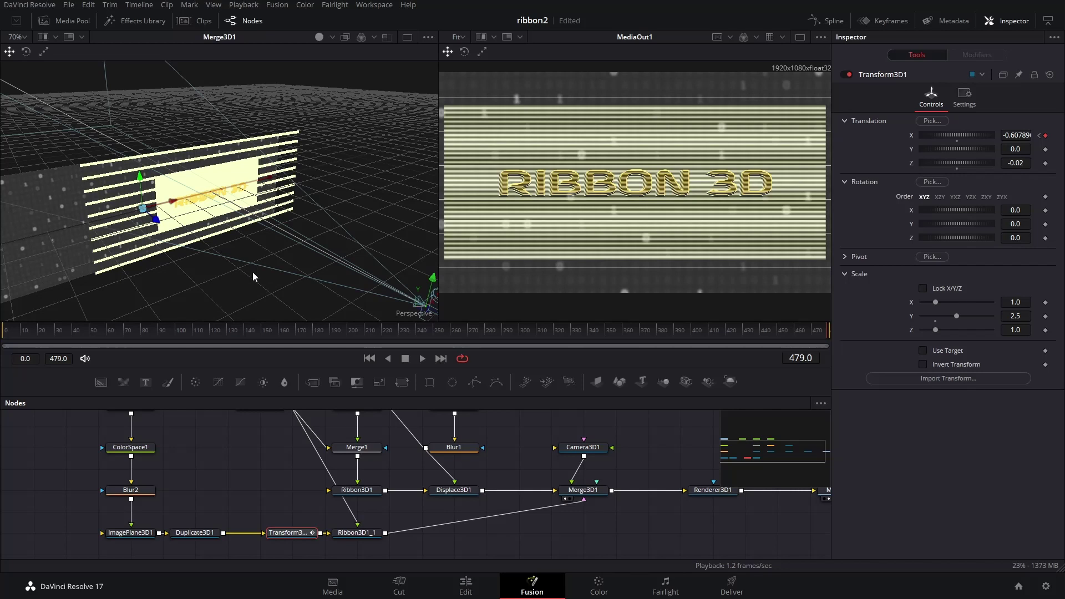
left_click_drag(224, 329, 824, 333)
Insert a Merge 3D before Renderer3D1, feed Camera3D1 into it, and name it CameraMerge.
left_click_drag(459, 447, 391, 442)
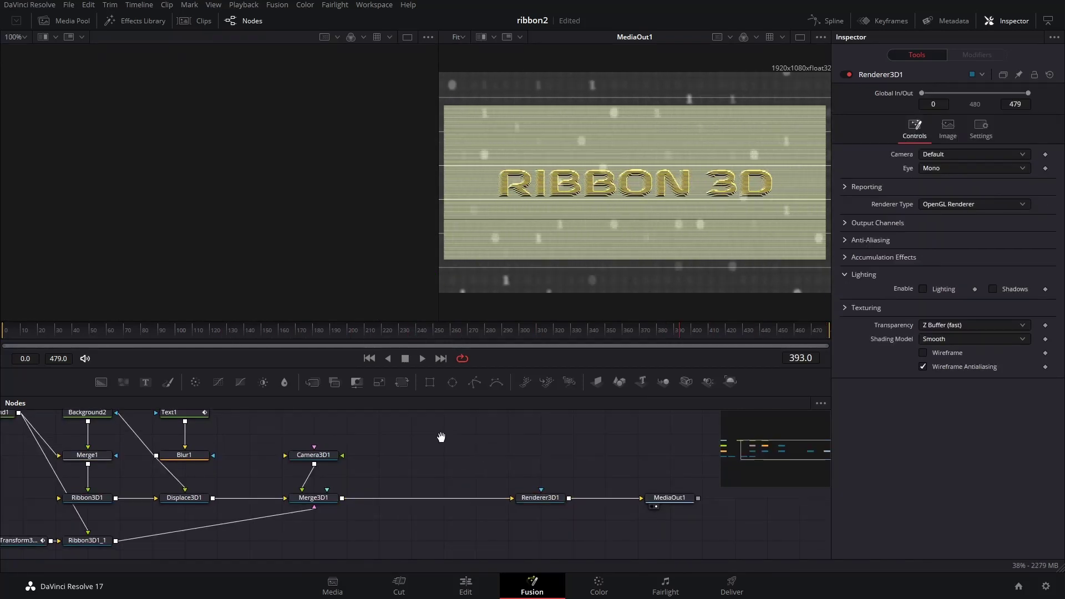
left_click_drag(663, 382, 390, 502)
right_click(398, 501)
left_click(302, 464)
left_click_drag(292, 459, 391, 502)
right_click(396, 504)
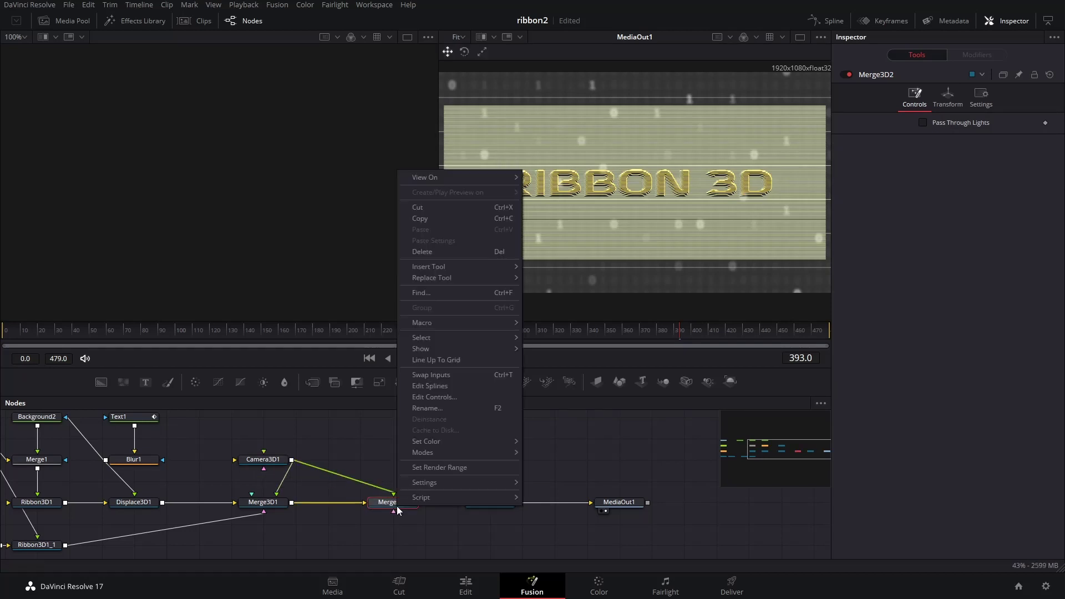
left_click(430, 406)
type("CameraMerge")
key("Return")
Reposition Camera3D1 and add two more cameras feeding CameraMerge.
left_click_drag(279, 487, 295, 488)
left_click_drag(393, 502, 223, 251)
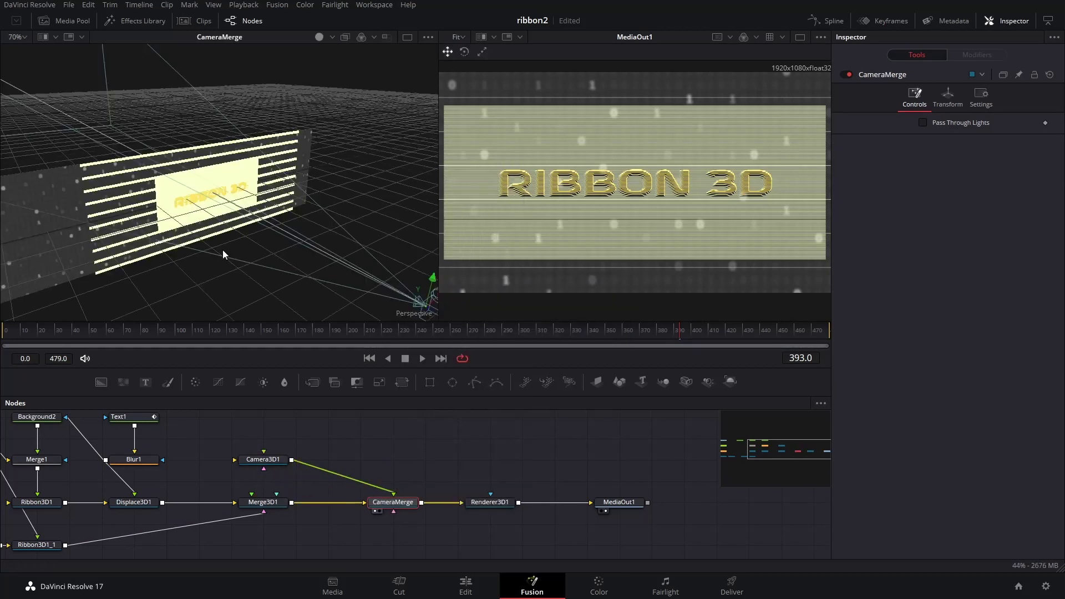
left_click_drag(265, 460, 266, 418)
left_click_drag(686, 382, 273, 468)
left_click_drag(686, 382, 274, 490)
left_click_drag(292, 438, 392, 502)
left_click_drag(292, 460, 393, 502)
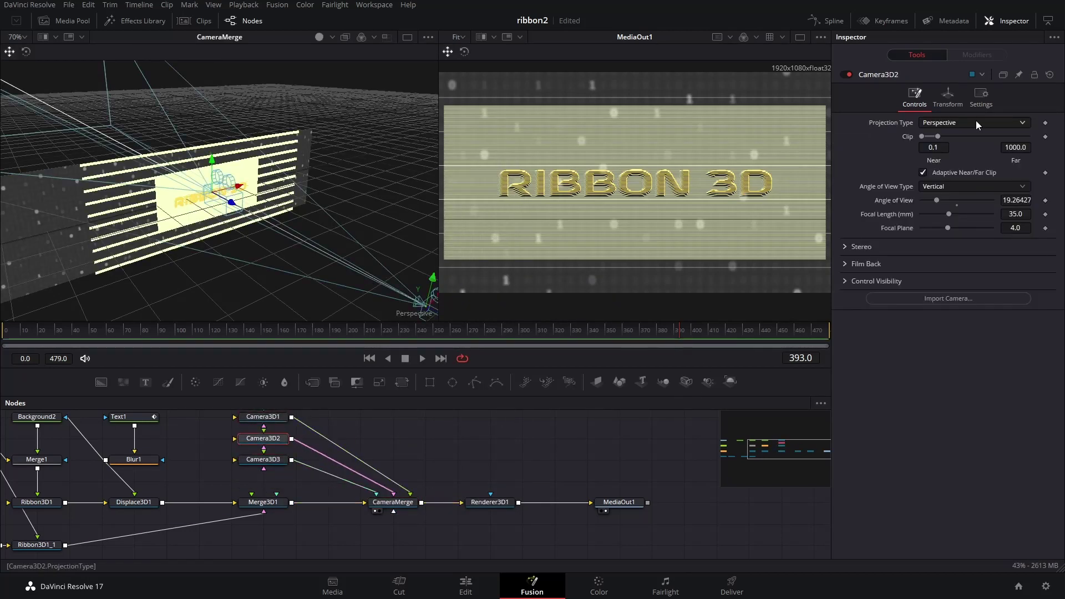
Rename the three cameras Cam1, Cam2 and Cam3.
scroll(278, 442, "up", 1)
left_click(263, 431)
right_click(262, 420)
key("Escape")
key("F2")
type("Cam1")
key("Return")
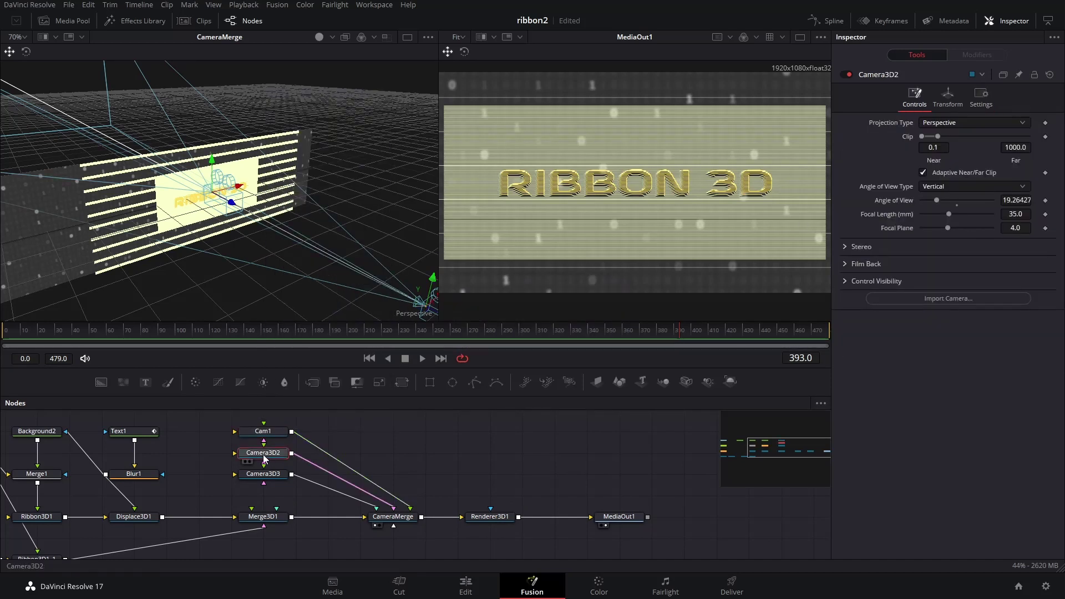
type("Cam2")
key("Return")
right_click(262, 474)
left_click(319, 378)
type("Cam3")
key("Return")
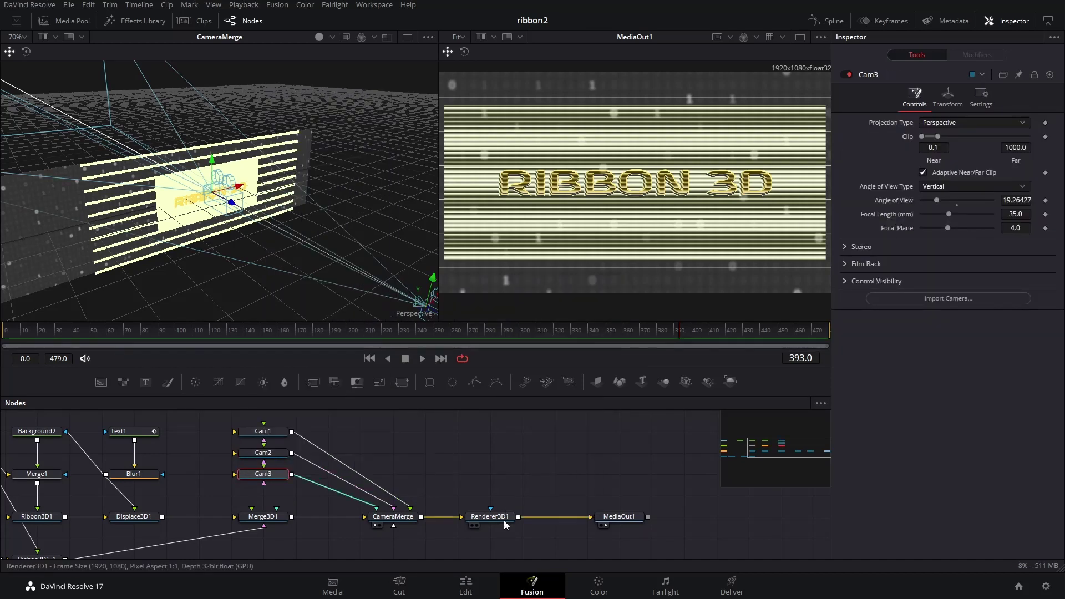
Add extra 3D renderers from CameraMerge and combine them through Merge2 before the output.
left_click_drag(503, 519, 503, 433)
left_click_drag(730, 382, 524, 451)
key("ctrl+c")
key("ctrl+v")
key("ctrl+v")
left_click_drag(422, 516, 463, 489)
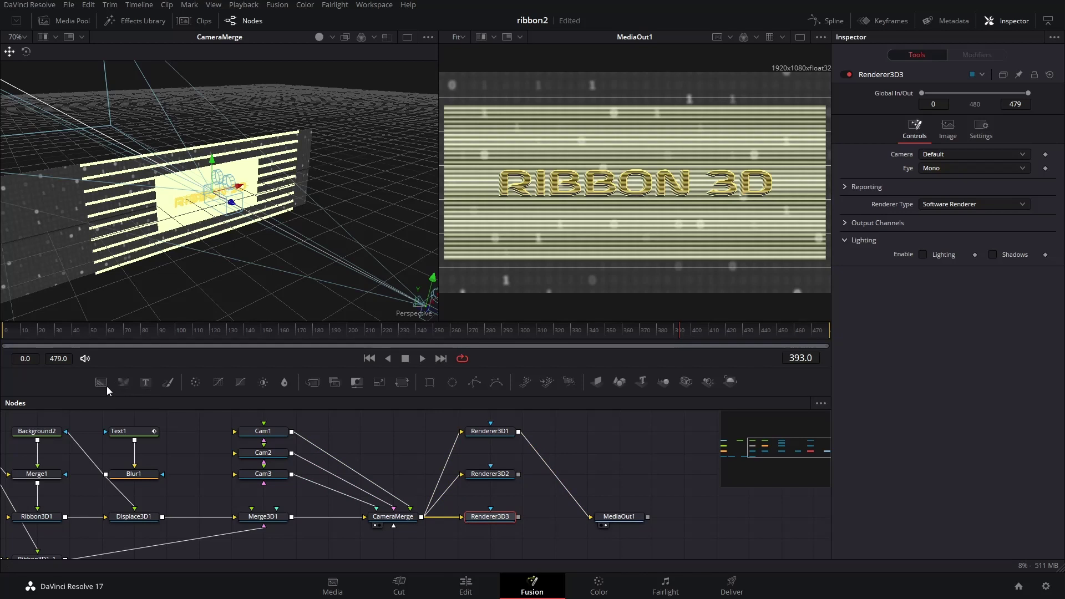
left_click_drag(312, 382, 587, 516)
left_click_drag(620, 517, 586, 475)
left_click_drag(518, 474, 564, 478)
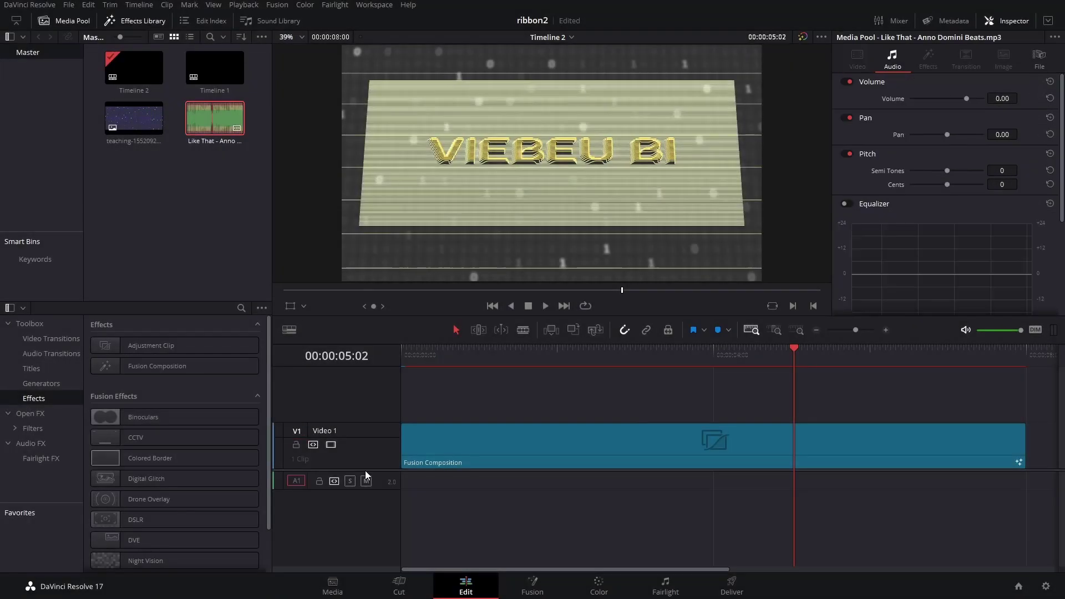
Place Like That - Anno Domini Beats.mp3 on A1 and trim it to end with the Fusion Composition clip.
left_click_drag(366, 476, 407, 487)
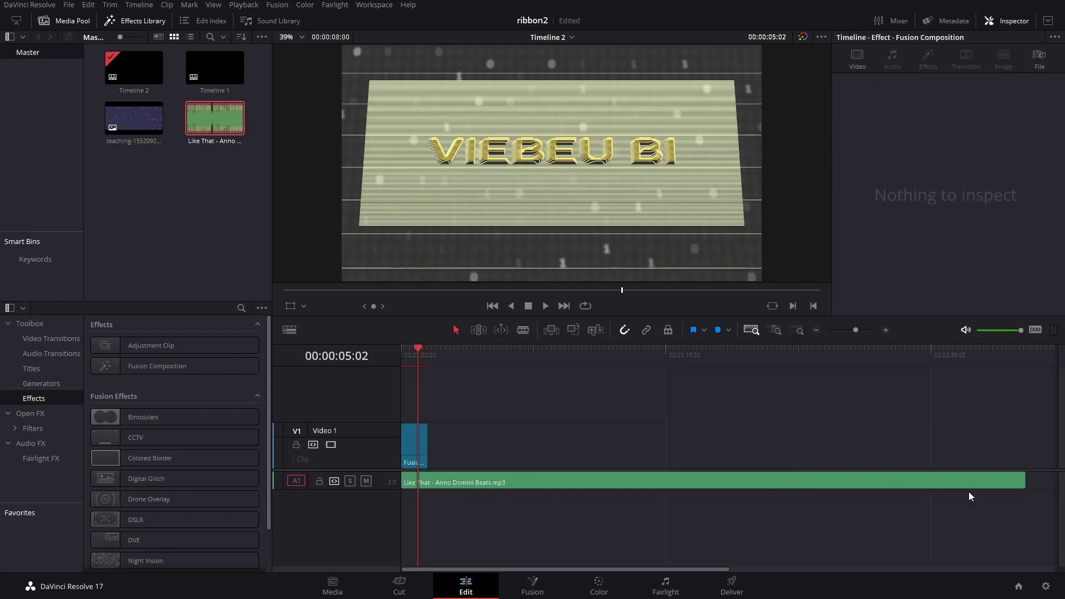
left_click(427, 350)
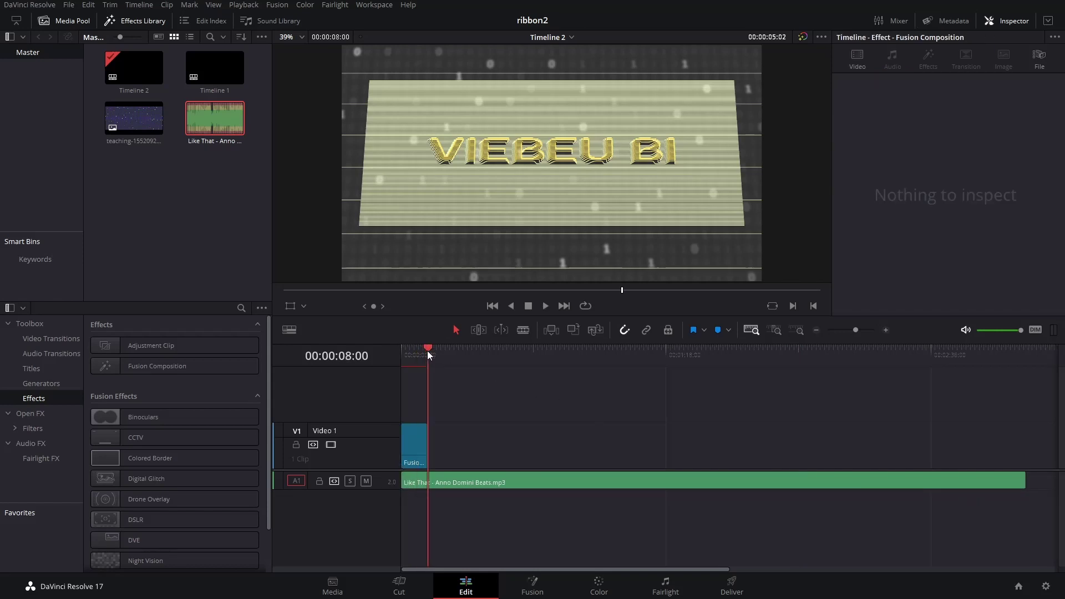
left_click(770, 480)
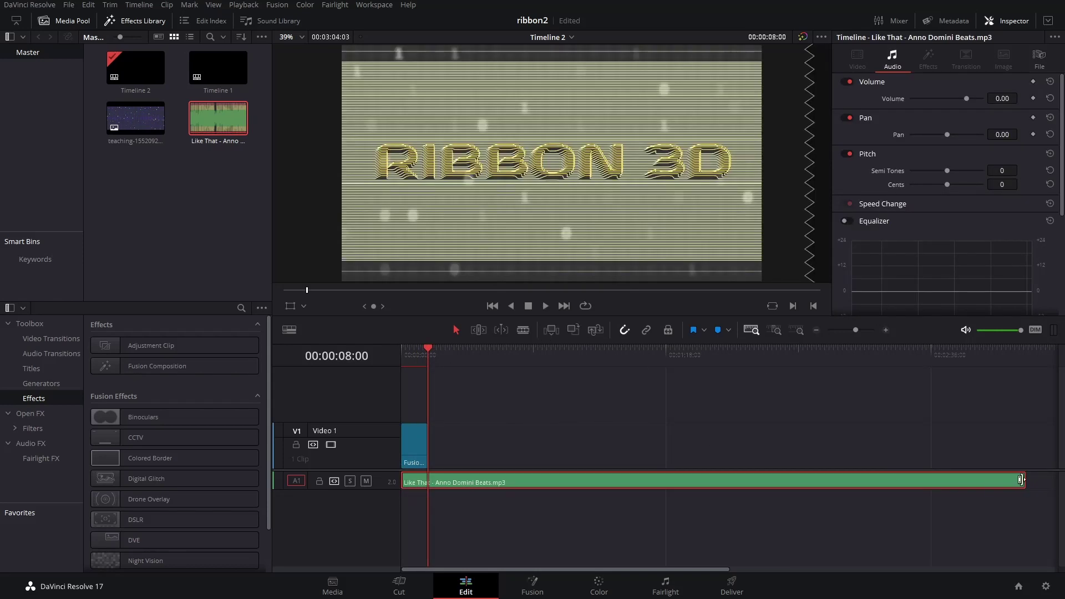
left_click_drag(1023, 480, 441, 483)
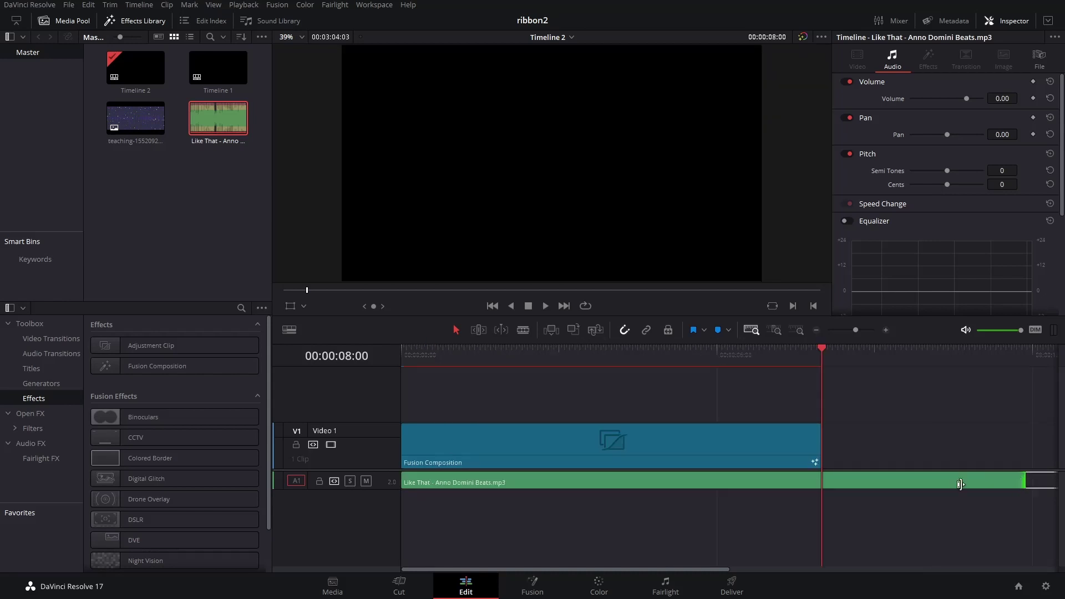
left_click_drag(960, 484, 821, 483)
left_click(413, 355)
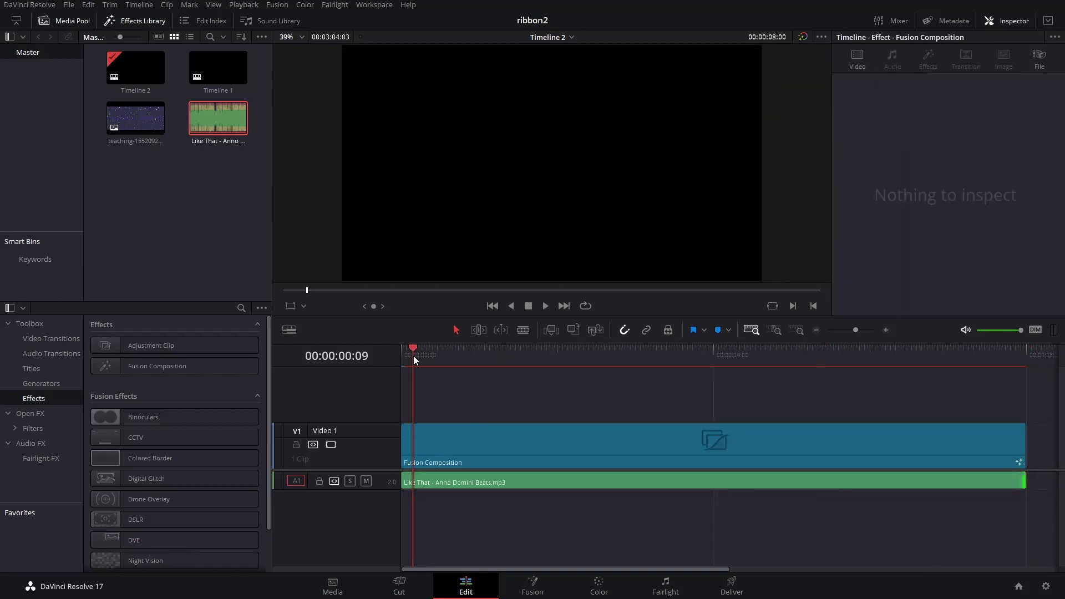